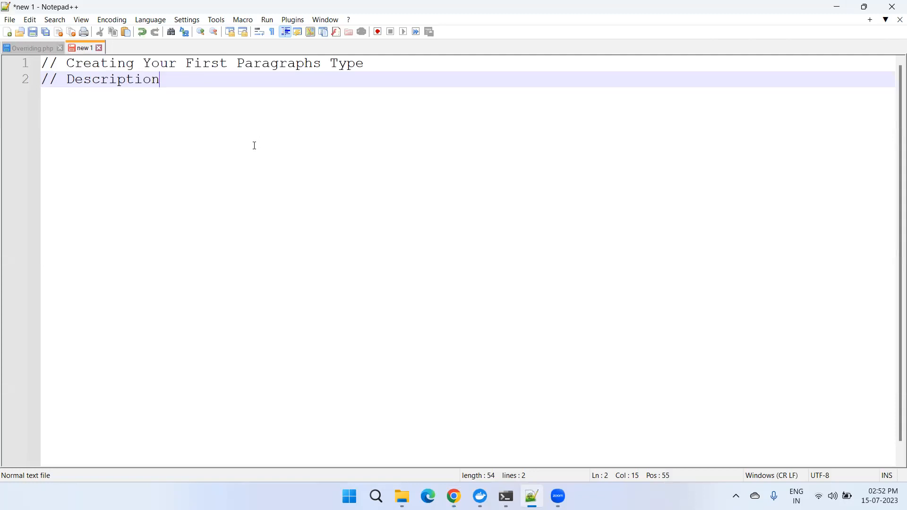
left_click_drag(286, 65, 444, 62)
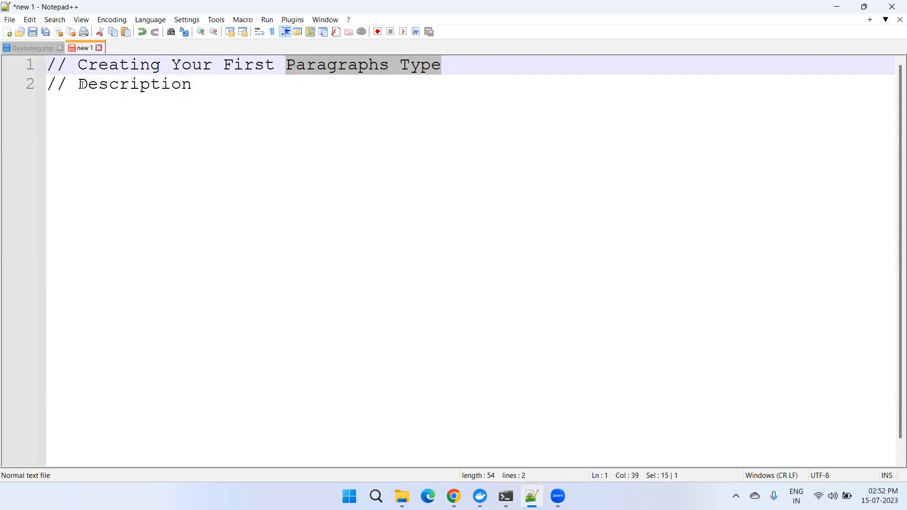
left_click_drag(80, 85, 264, 85)
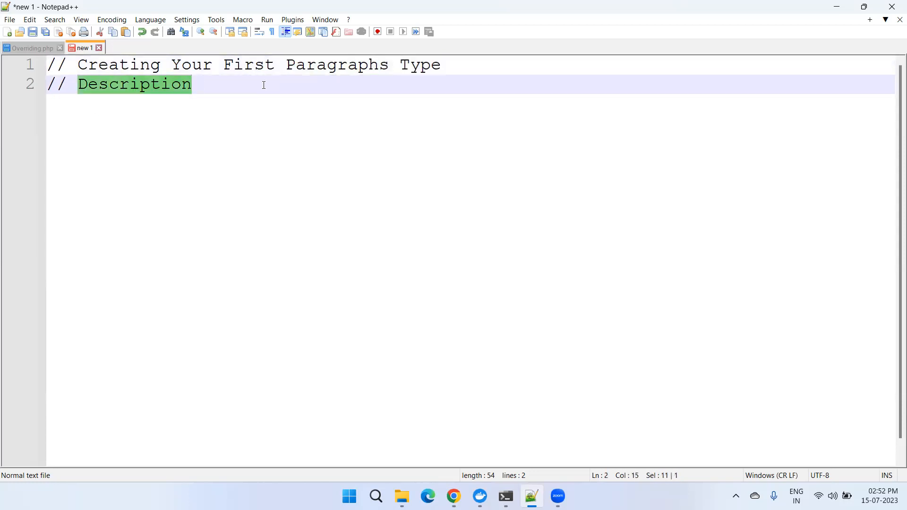
left_click(376, 142)
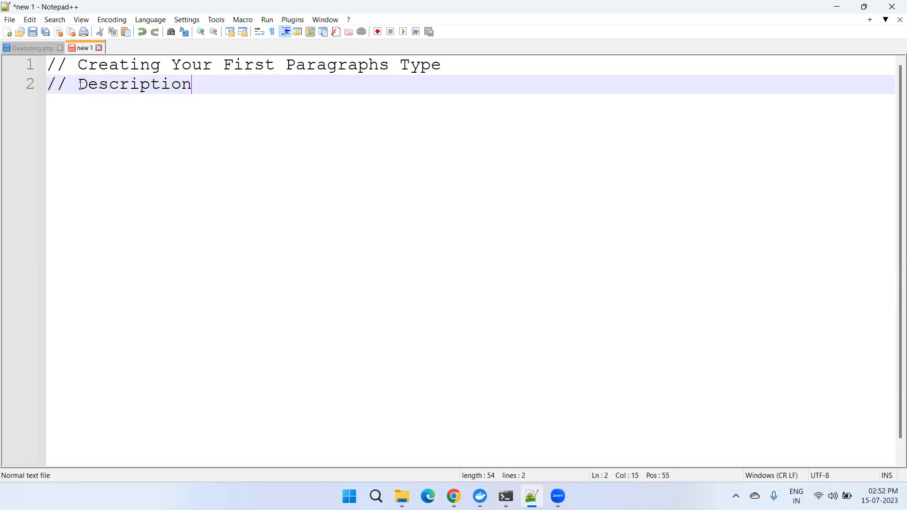
left_click_drag(80, 85, 341, 86)
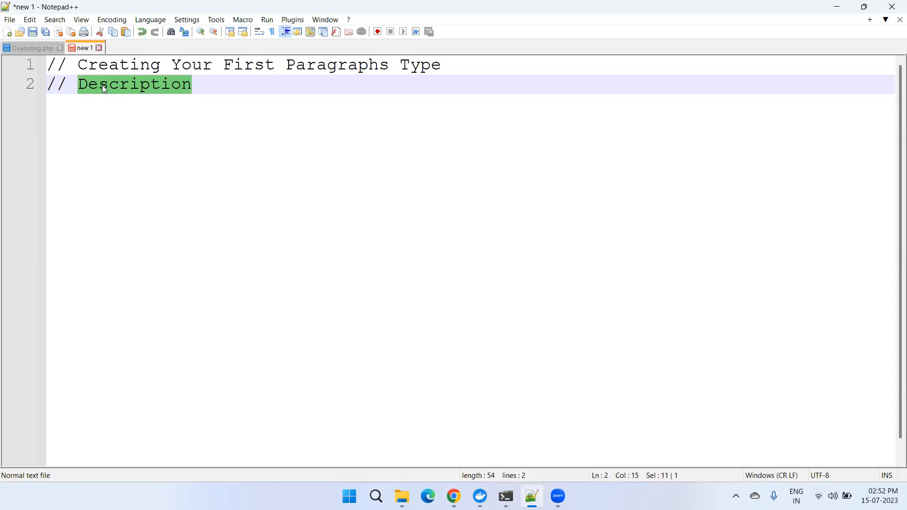
left_click(156, 146)
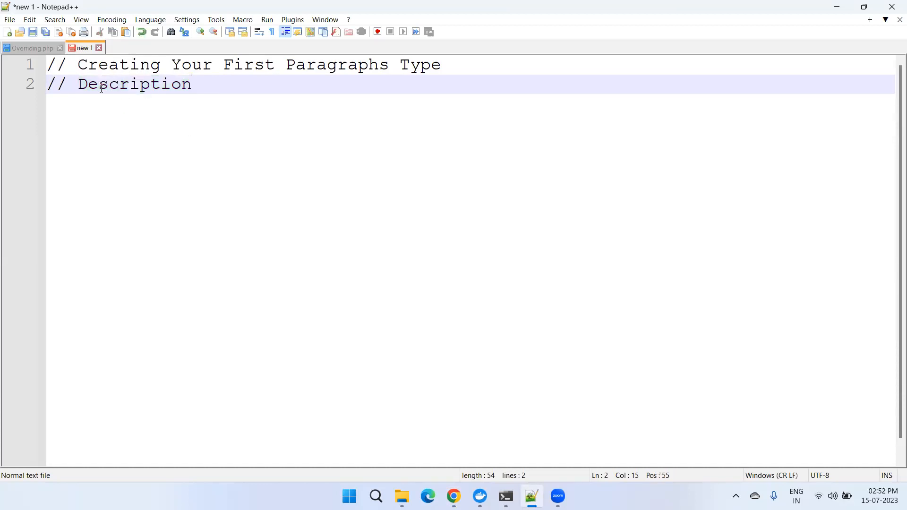
left_click(81, 84)
left_click(233, 85, "shift")
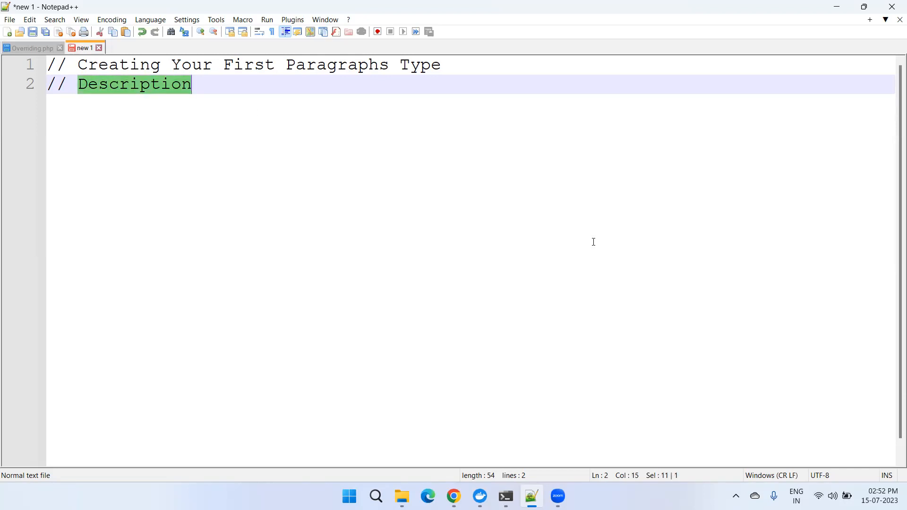
Switch to Chrome to view the Article content type's field list, and return to the Notepad++ notes.
left_click(453, 496)
left_click(680, 9)
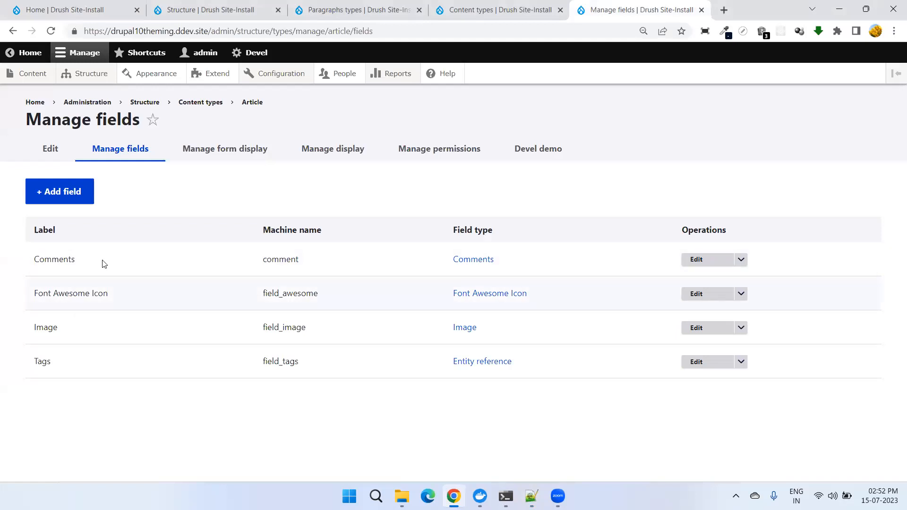
left_click(531, 496)
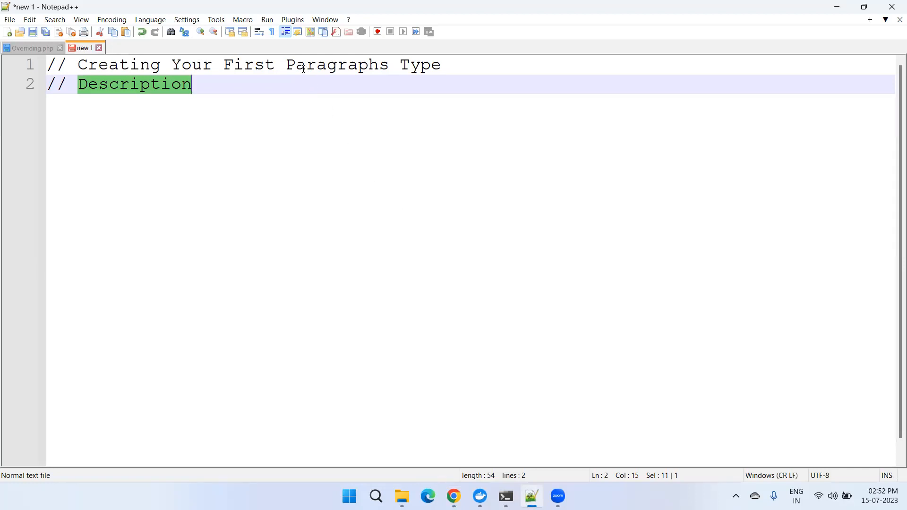
left_click(342, 65)
double_click(342, 65)
left_click(336, 162)
left_click(342, 68)
double_click(342, 69)
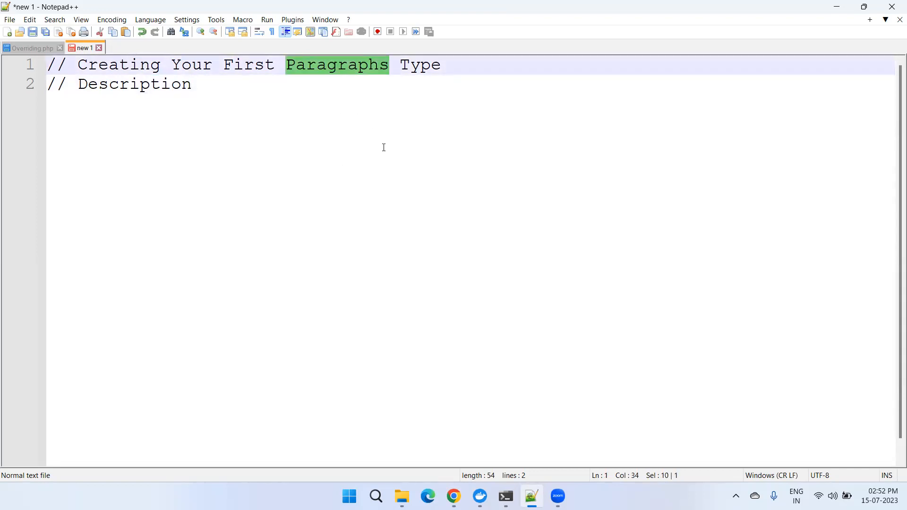
double_click(103, 88)
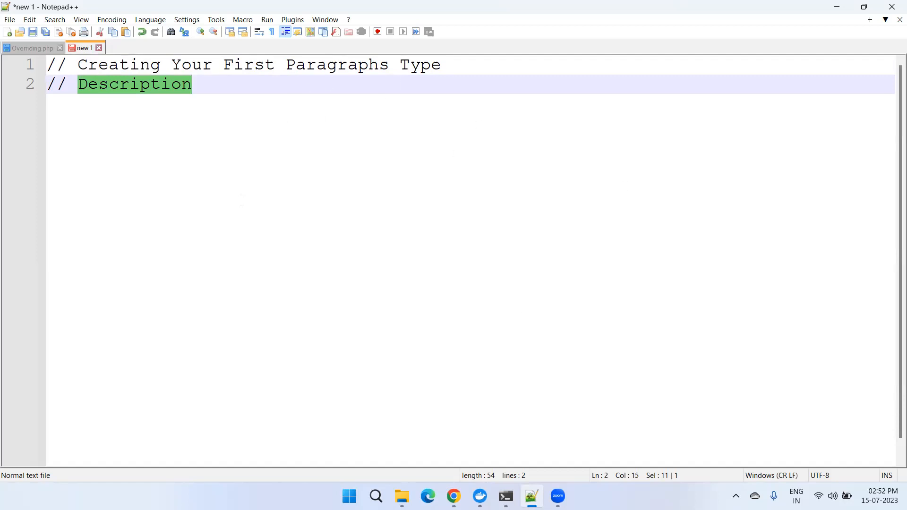
Switch to Chrome and locate the Paragraph types entry on the site's Structure administration page.
key("alt+Tab")
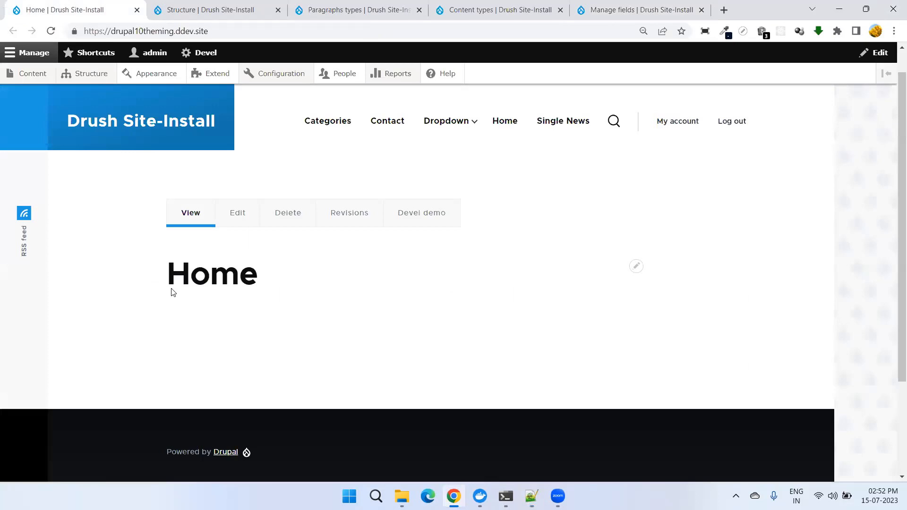
left_click(224, 6)
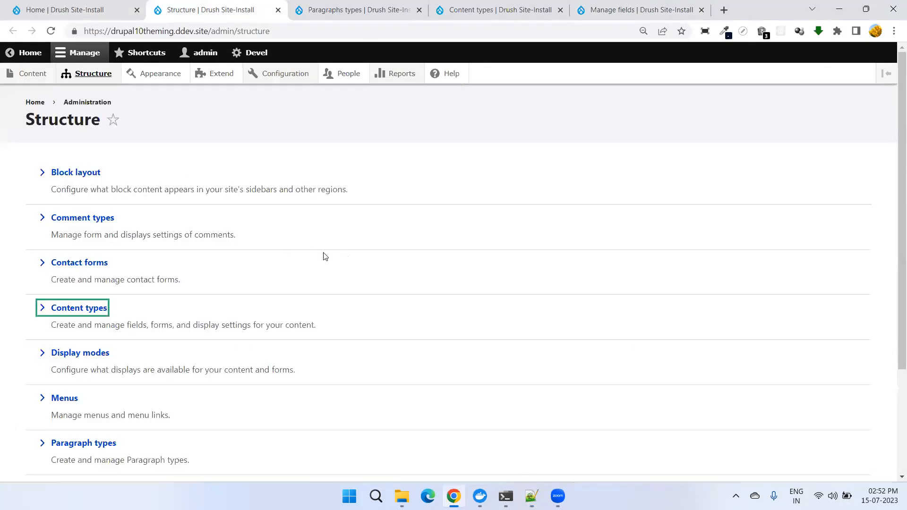
left_click(97, 11)
left_click(227, 10)
scroll(317, 211, "down", 3)
scroll(319, 211, "up", 3)
mouse_move(93, 77)
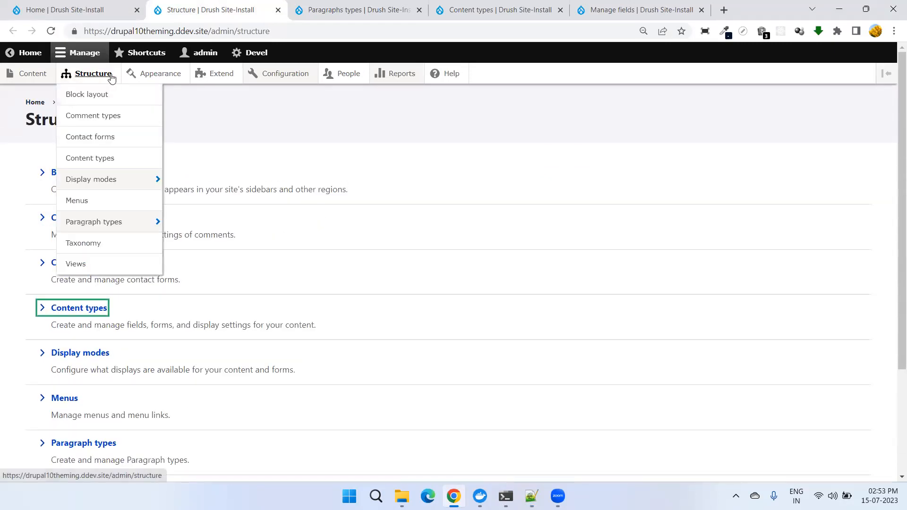
scroll(460, 312, "down", 3)
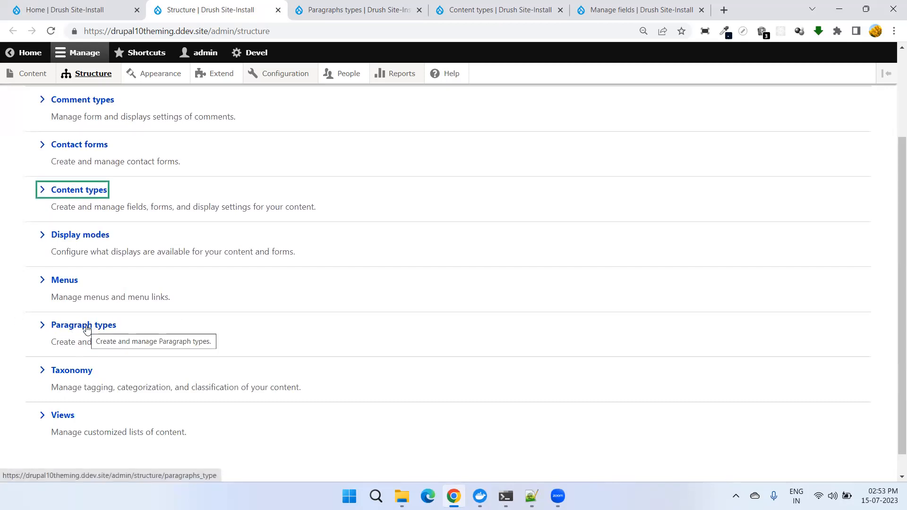
From the Paragraphs types list, open the form for adding a paragraph type in a new browser tab.
left_click(396, 10)
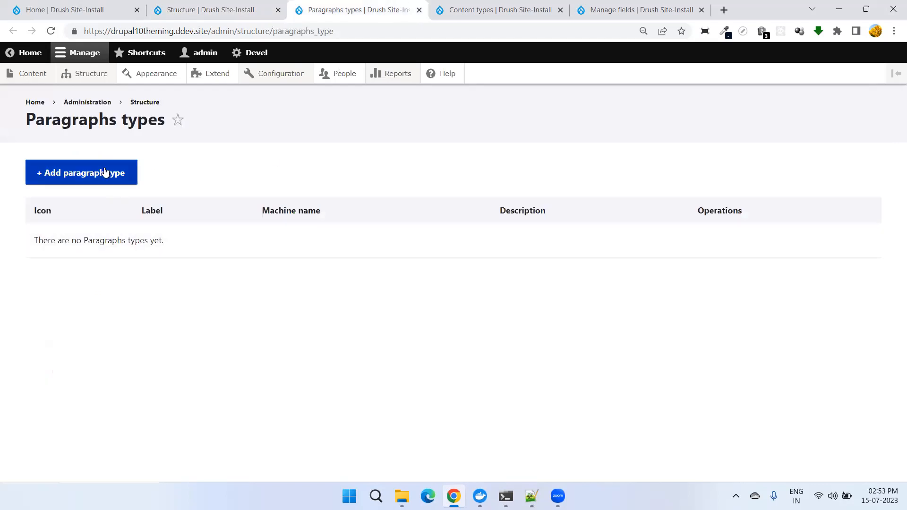
left_click(71, 178, "ctrl")
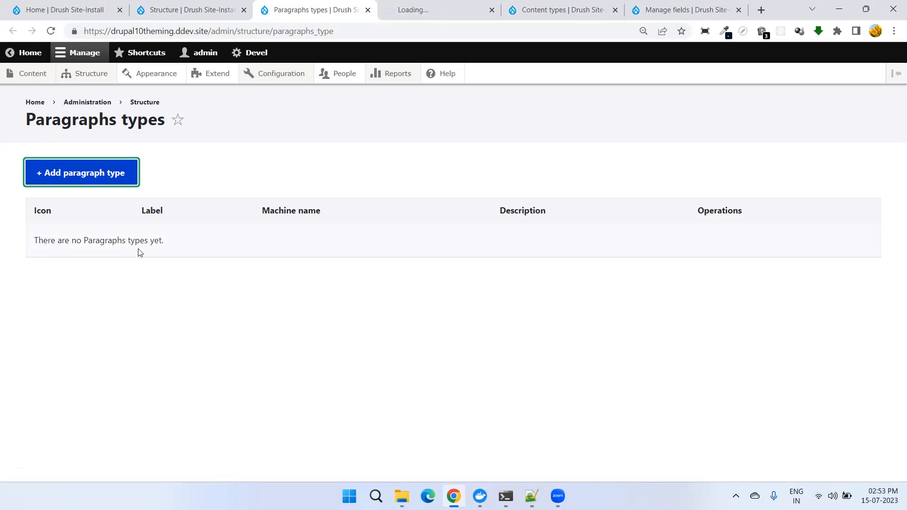
left_click_drag(27, 241, 224, 248)
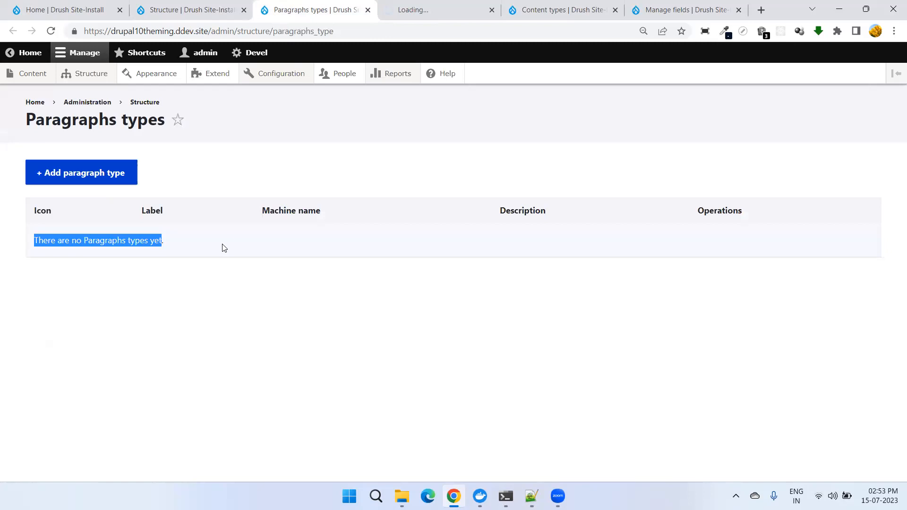
left_click(203, 10)
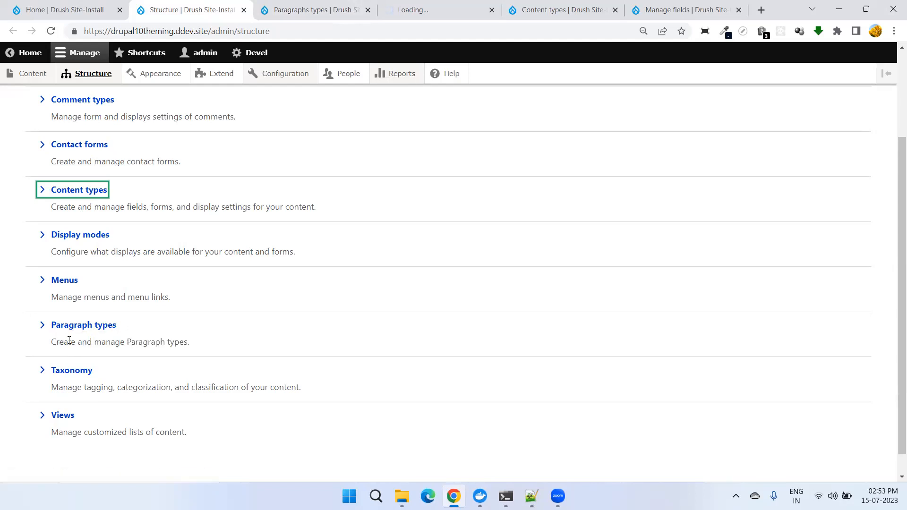
left_click_drag(49, 345, 212, 348)
left_click(325, 9)
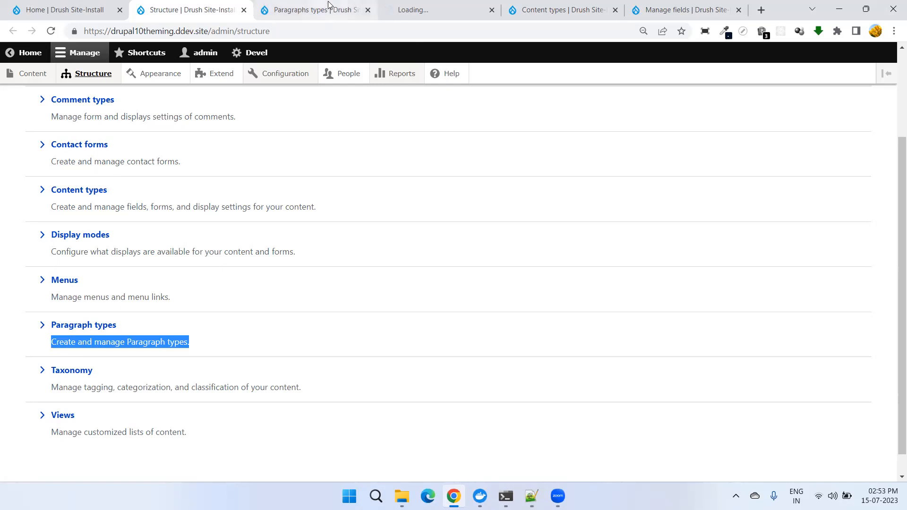
left_click(192, 4)
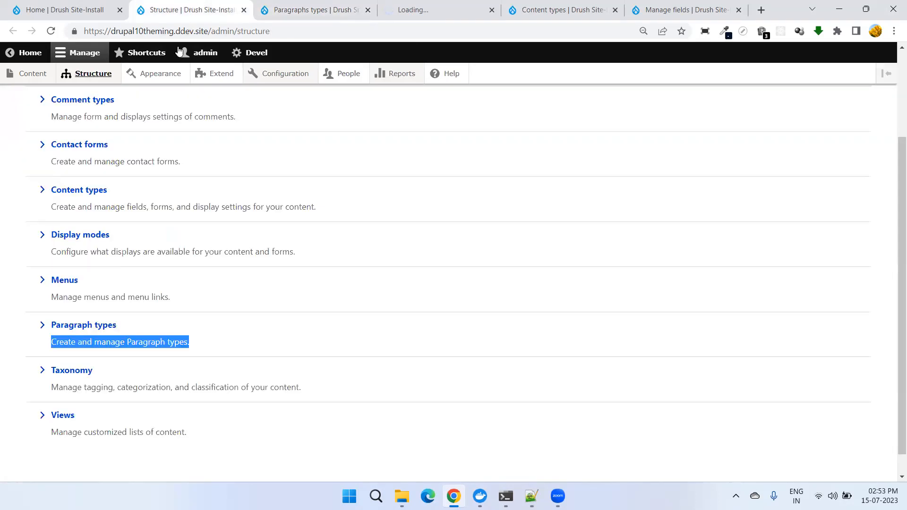
left_click(319, 6)
left_click(531, 496)
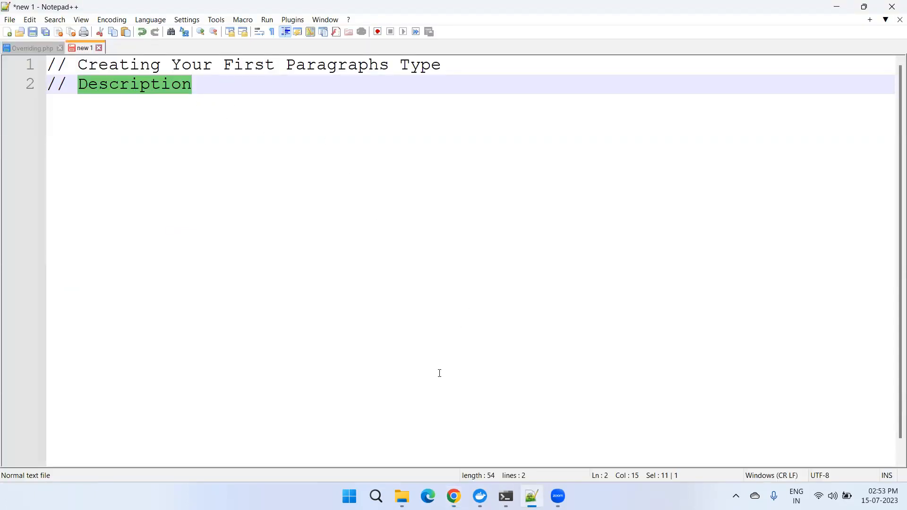
key("alt+Tab")
Search Google for "dummy text generator" in a new browser tab and open the blindtextgenerator.com lorem ipsum result.
left_click(655, 6)
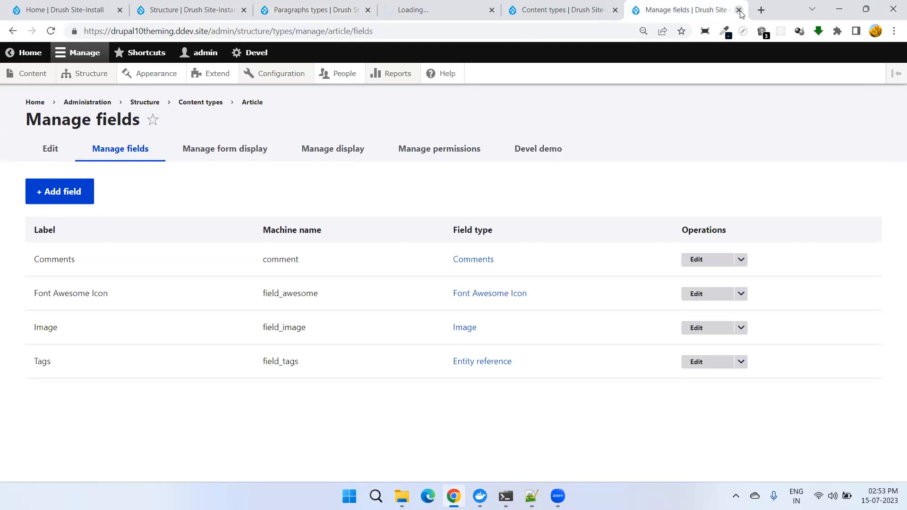
left_click(762, 10)
type("google.com")
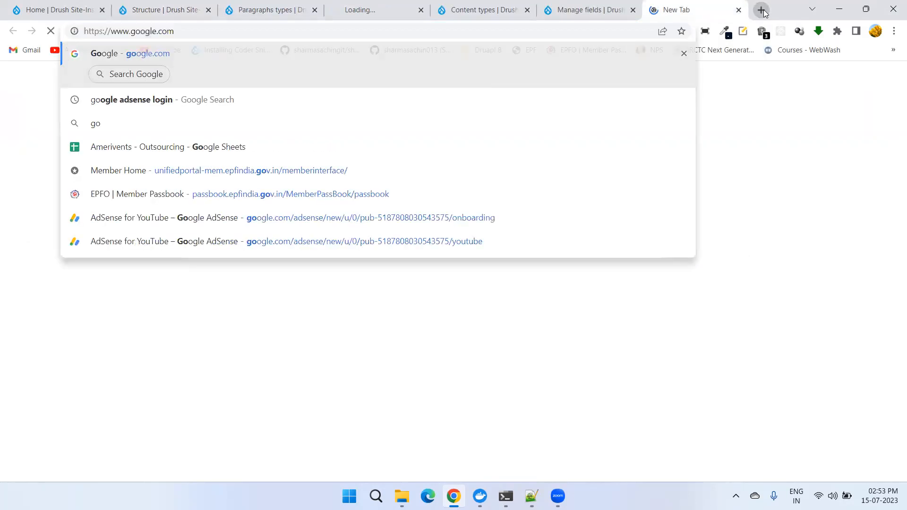
key("Return")
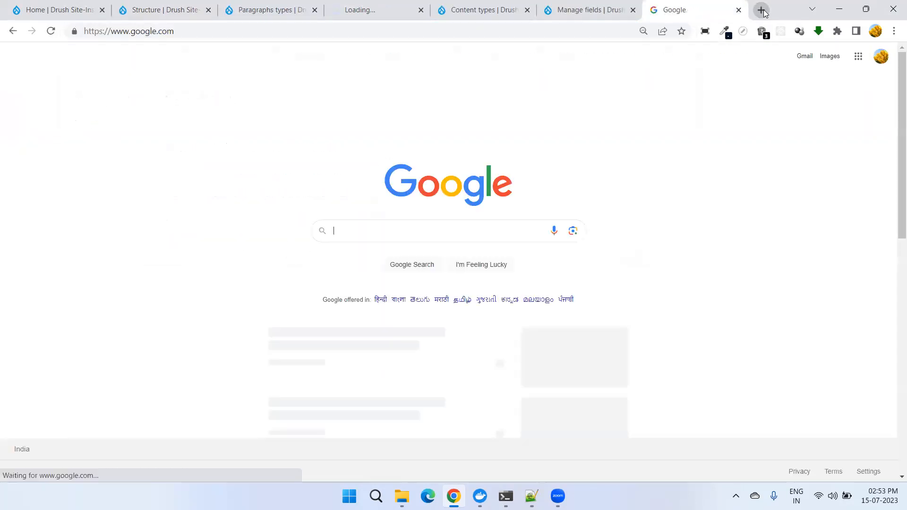
type("dummy ")
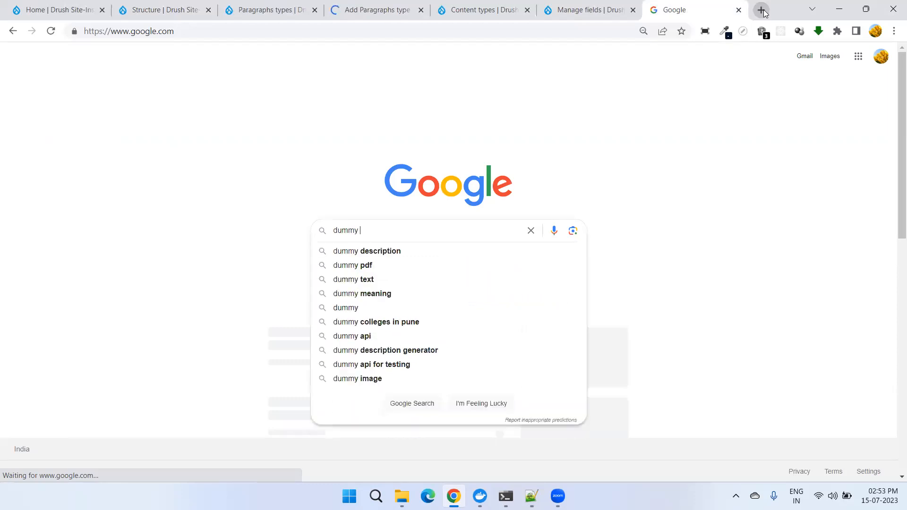
type("text generator")
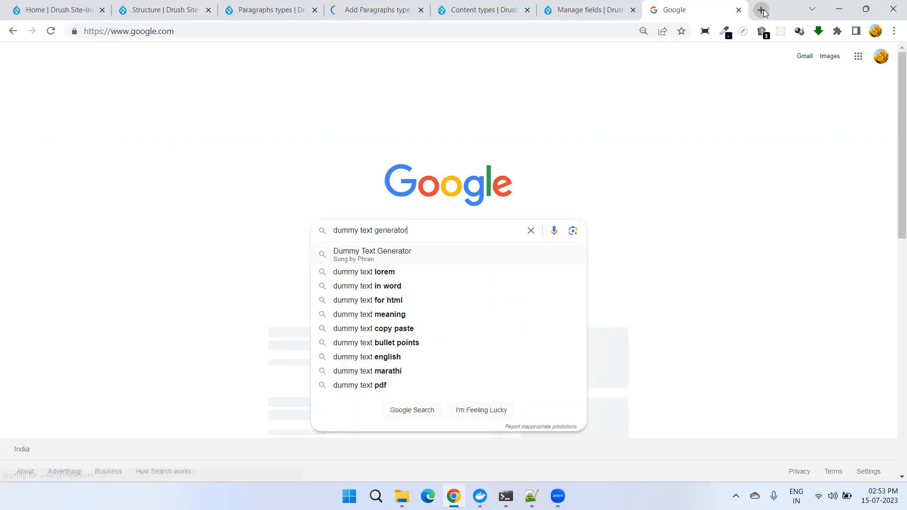
key("Escape")
key("Return")
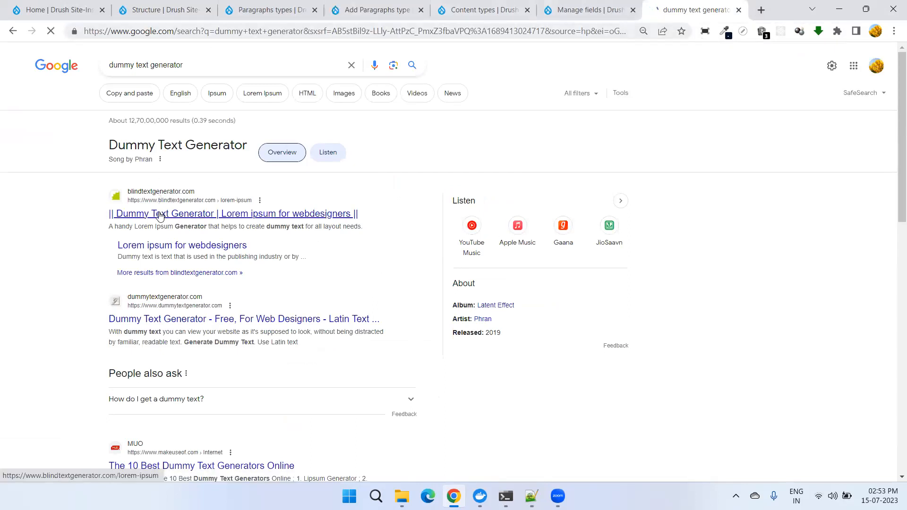
left_click(199, 215)
left_click(361, 4)
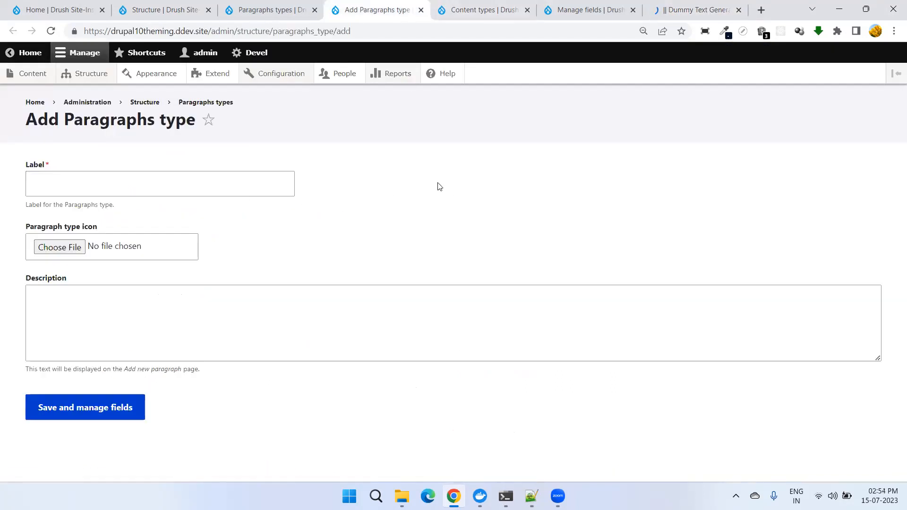
left_click(690, 10)
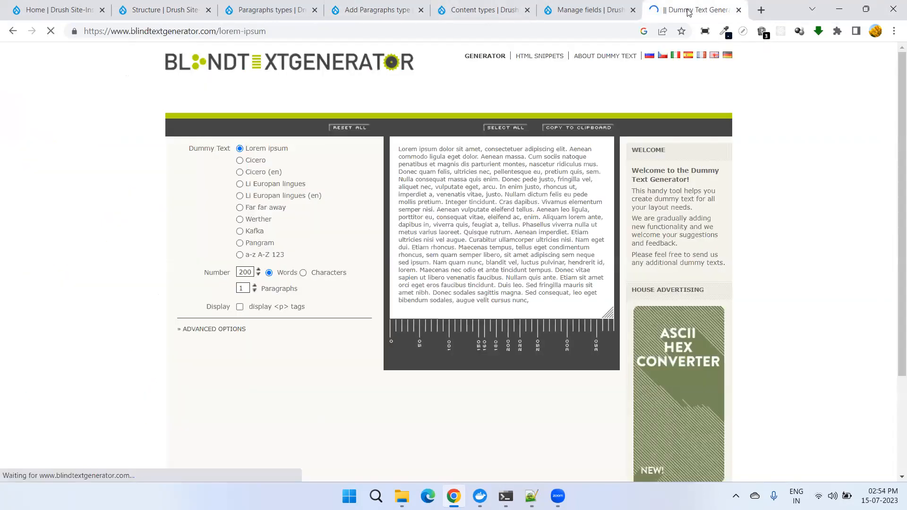
Set the Lorem ipsum dummy text to 100 words in 3 paragraphs.
left_click(242, 275)
double_click(242, 275)
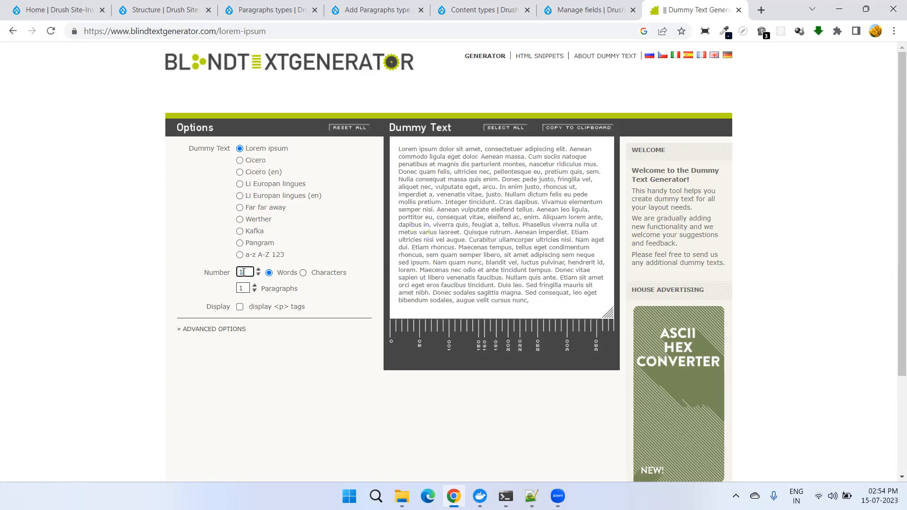
type("100")
double_click(241, 289)
type("3")
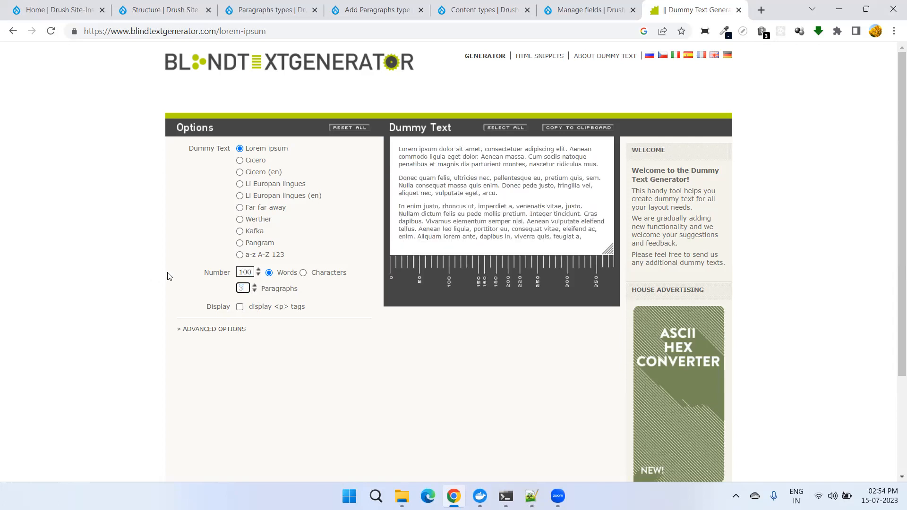
left_click(522, 353)
Return to the Add Paragraphs type form and set the label to "Body Text".
left_click(378, 10)
left_click(41, 184)
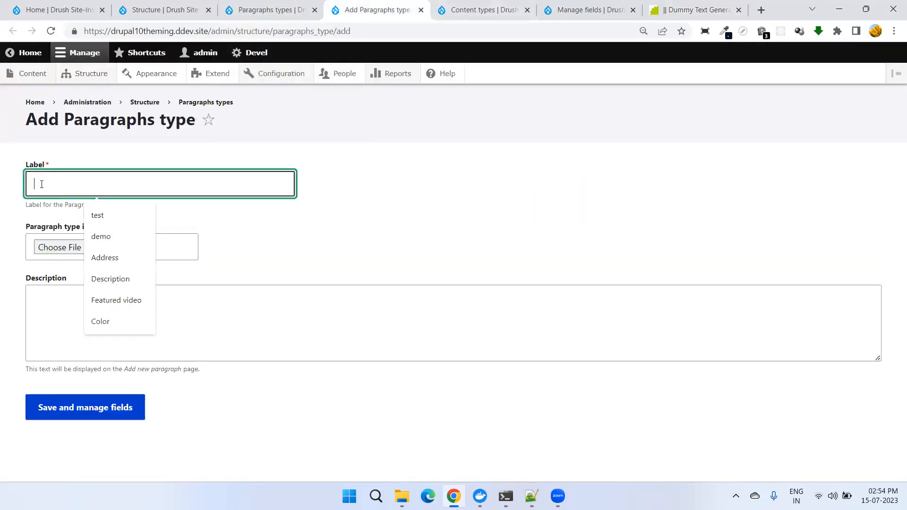
type("Bodt Text")
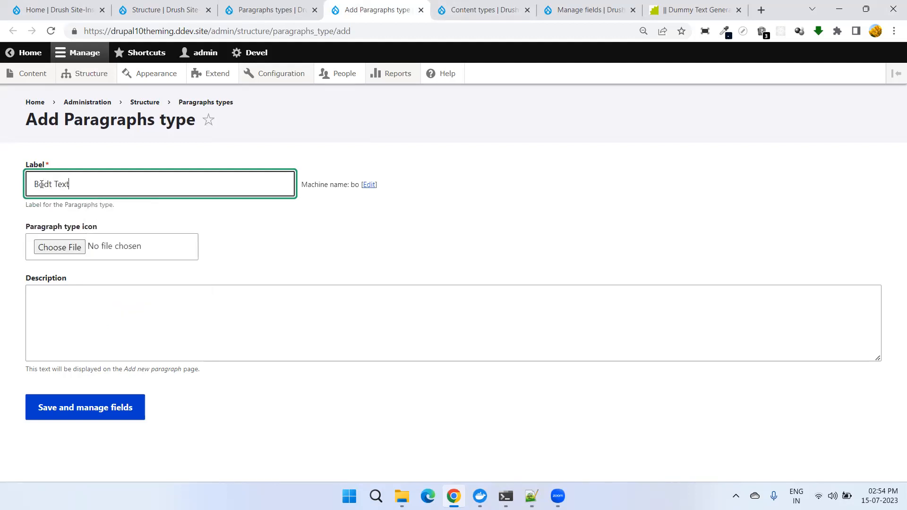
double_click(37, 185)
type("Body")
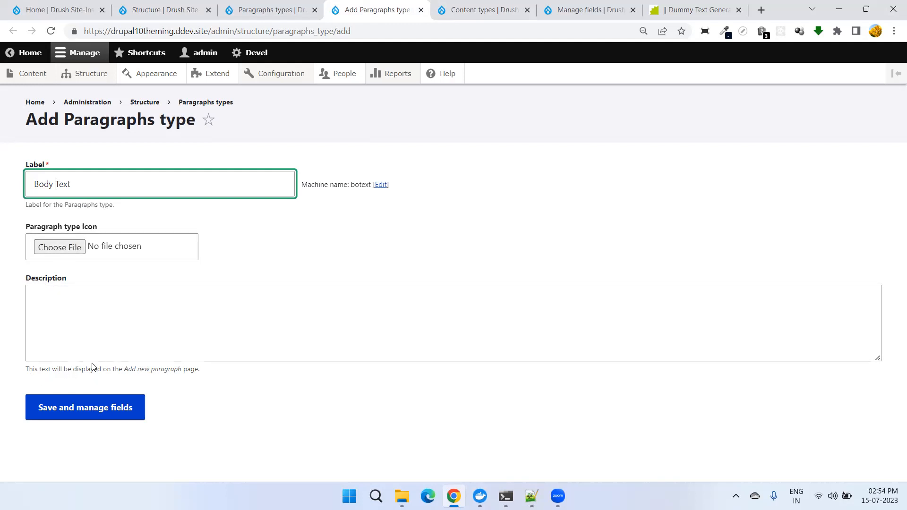
Set the paragraph type's description to "Description text field." and save it, continuing to field management.
left_click(73, 299)
type("Body")
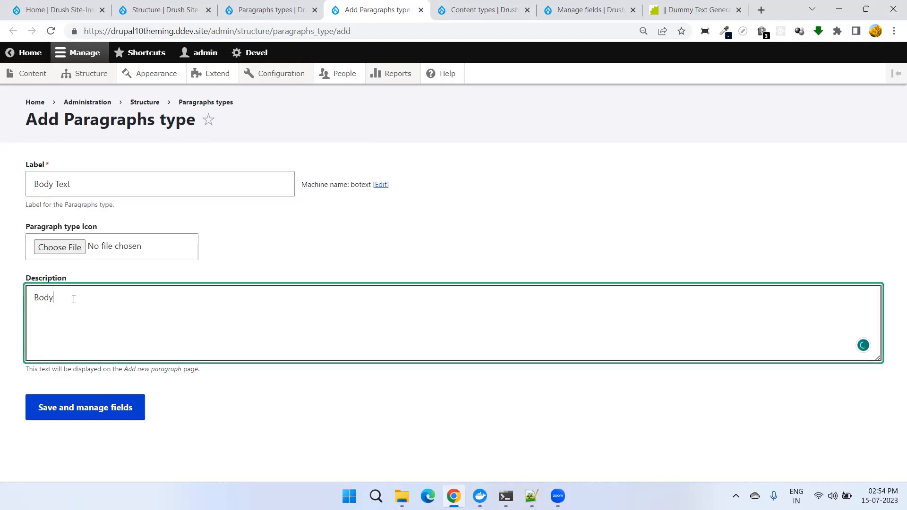
key("BackSpace")
key("BackSpace")
key("BackSpace")
type("Description text field.")
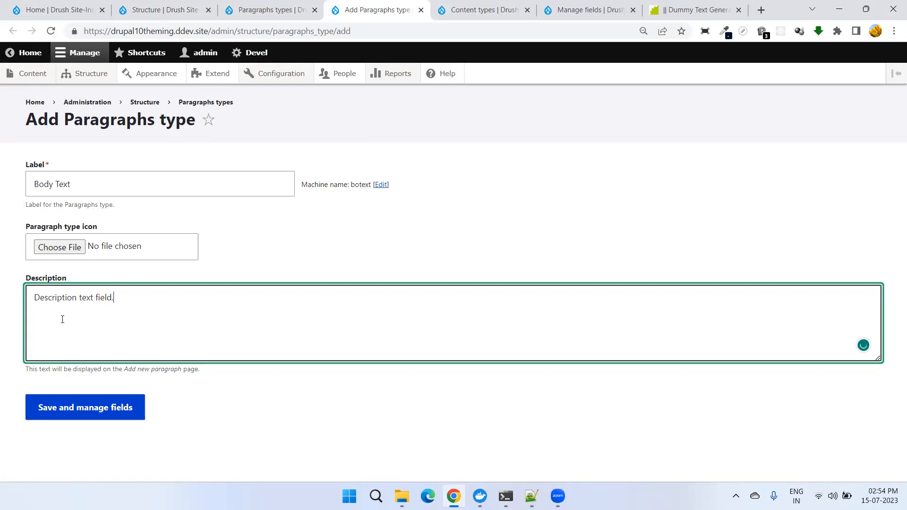
left_click(59, 412)
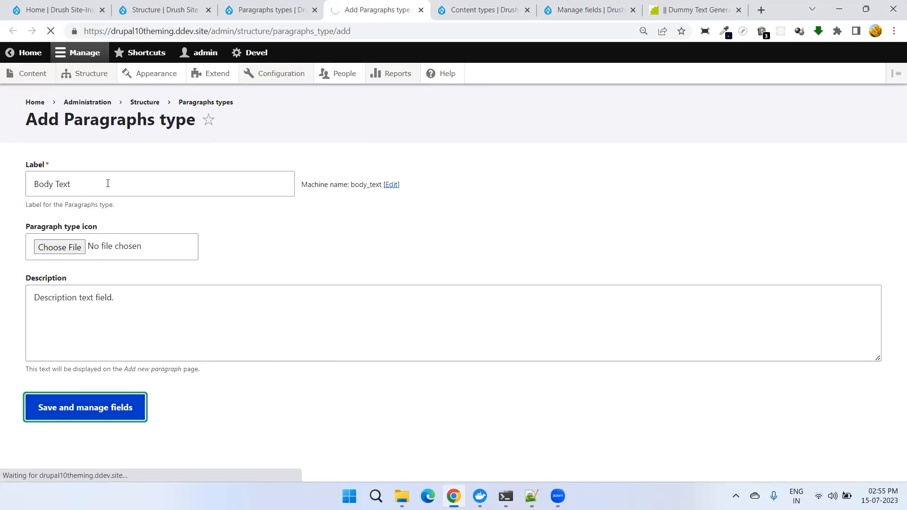
left_click(257, 10)
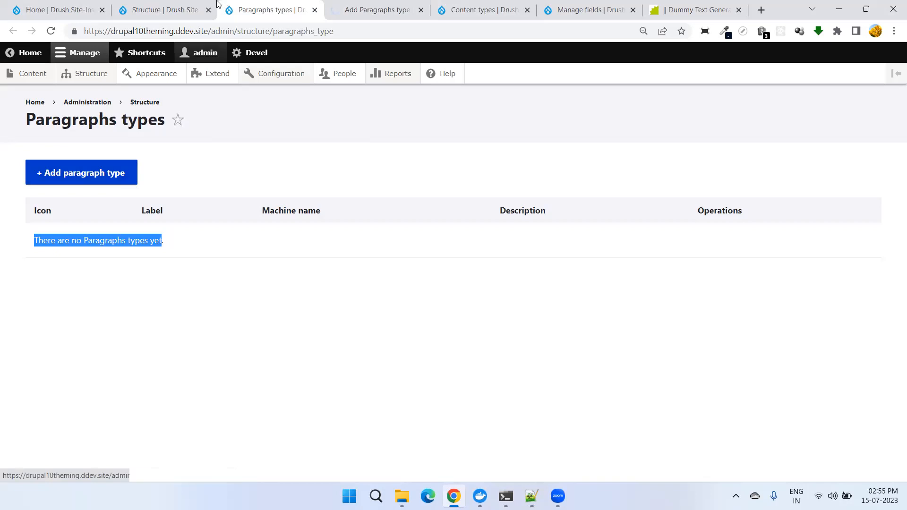
left_click(184, 9)
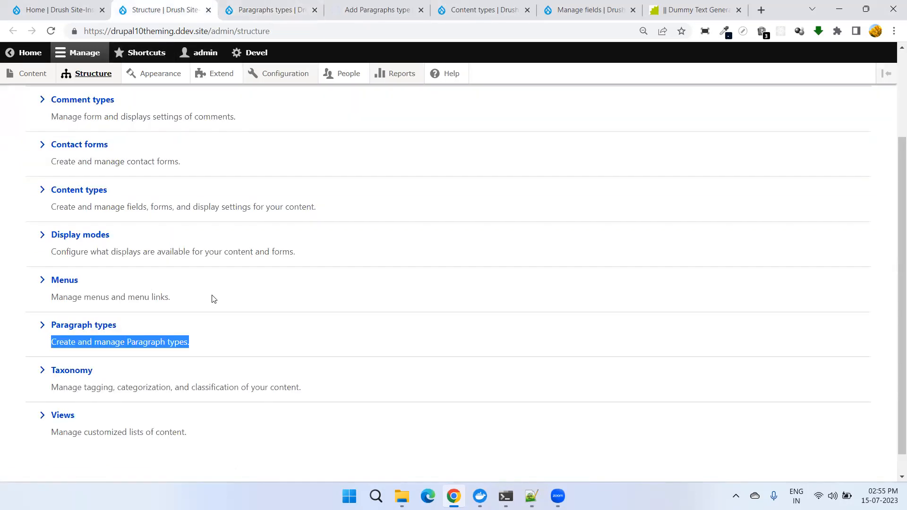
left_click(371, 10)
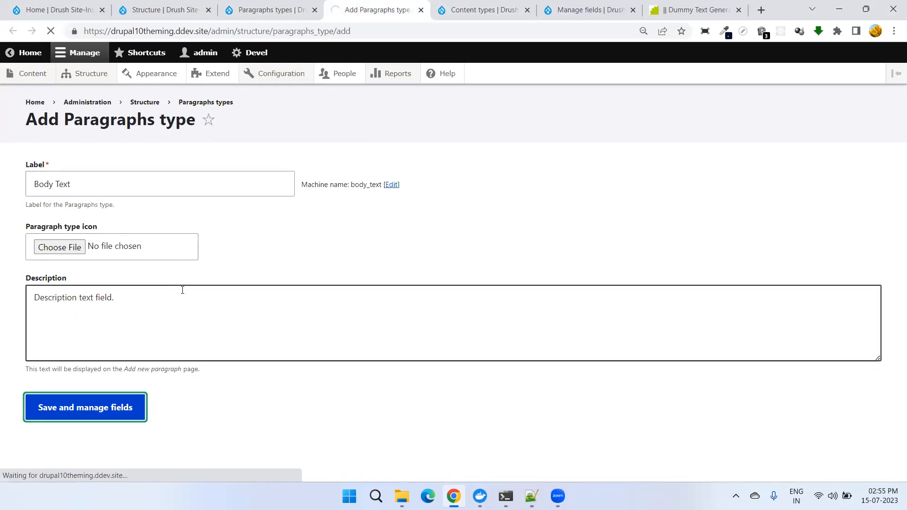
left_click(269, 9)
left_click(376, 8)
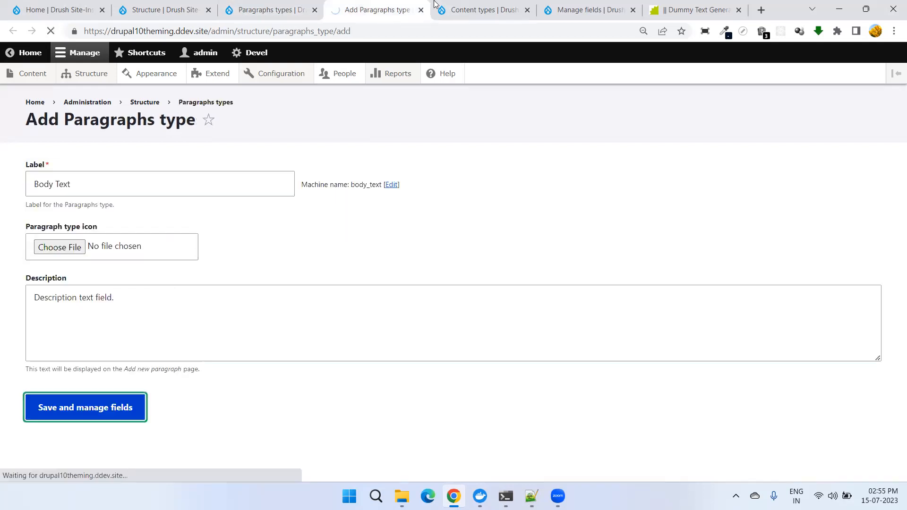
left_click(457, 5)
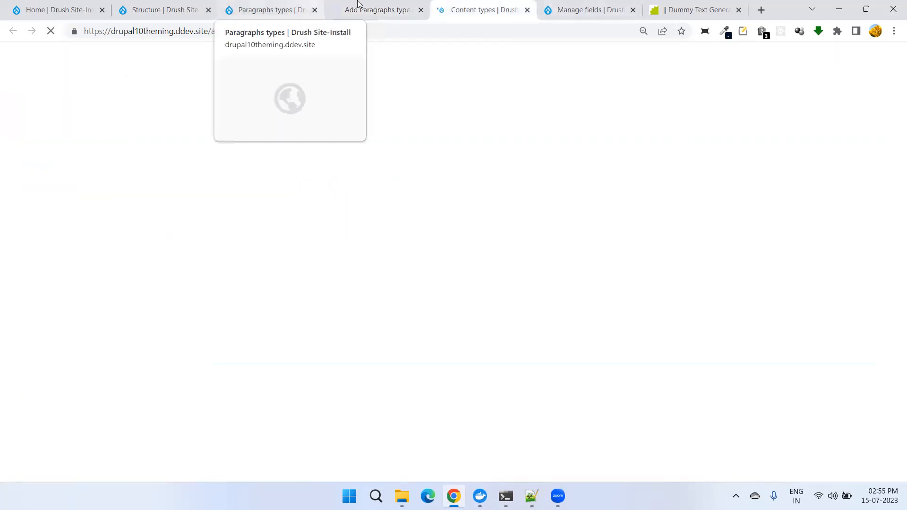
left_click(258, 4)
left_click(364, 7)
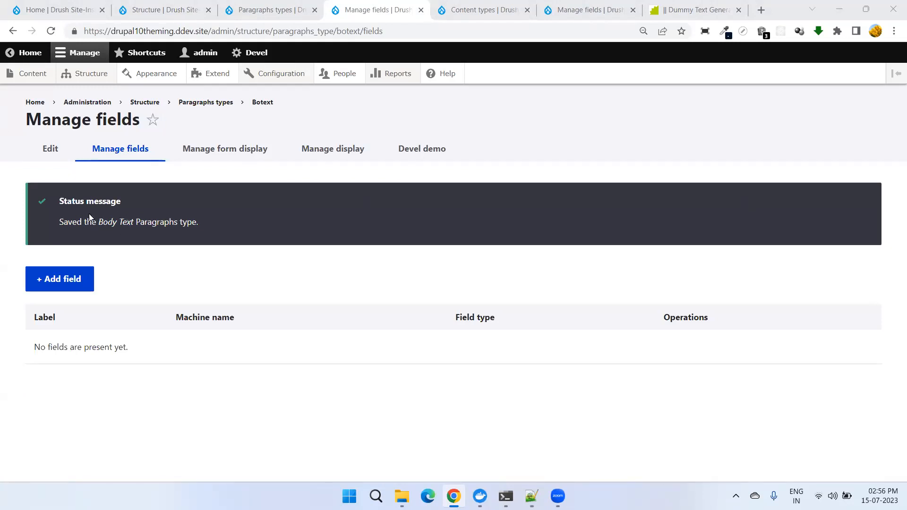
Reload the Paragraphs types list, then start adding a field to the Body Text paragraph type.
left_click(288, 12)
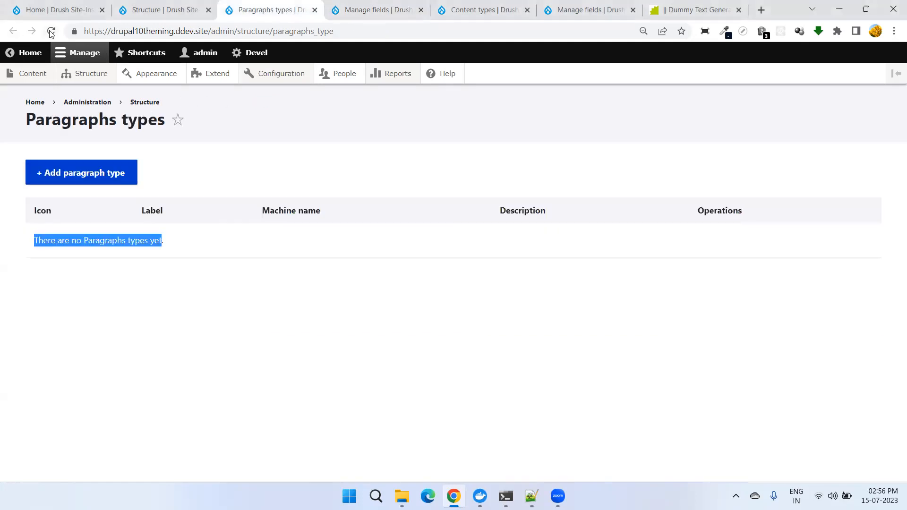
left_click(364, 11)
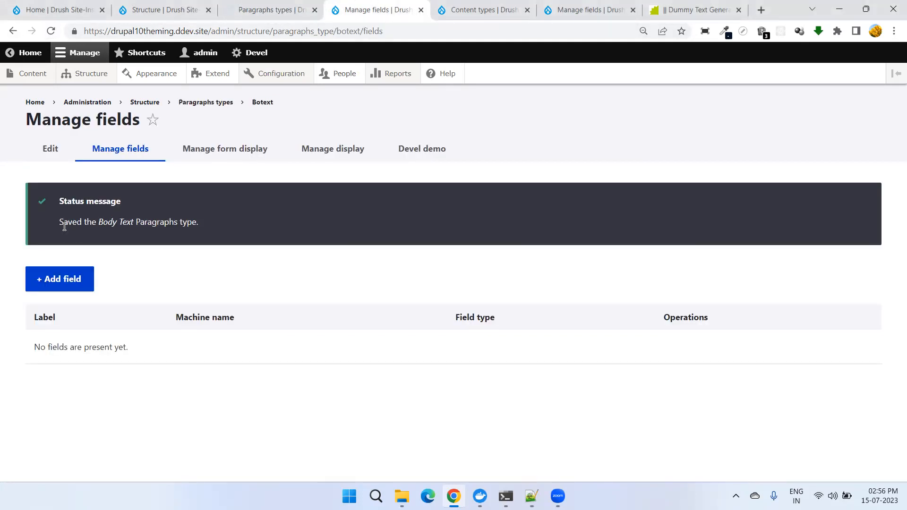
left_click(80, 279)
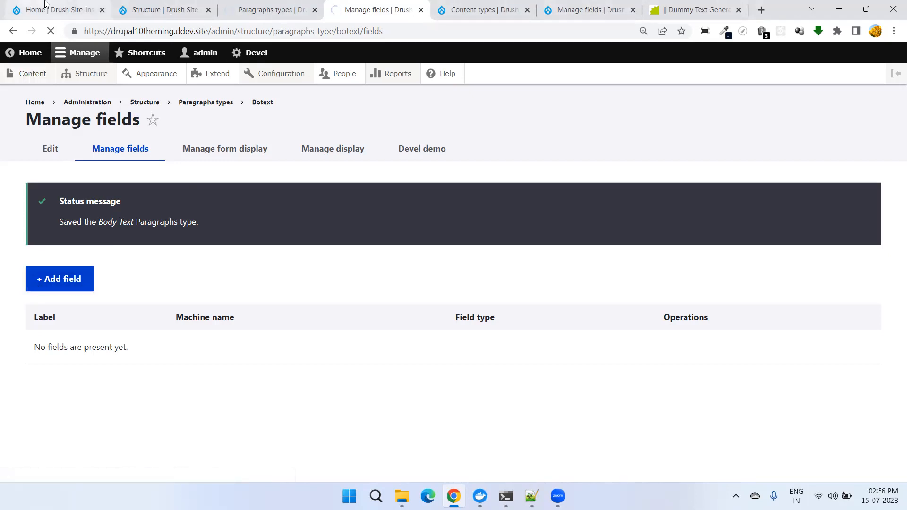
From the Structure page, open the site's Content administration page in a new browser tab.
left_click(30, 5)
left_click(171, 10)
right_click(31, 74)
left_click(70, 83)
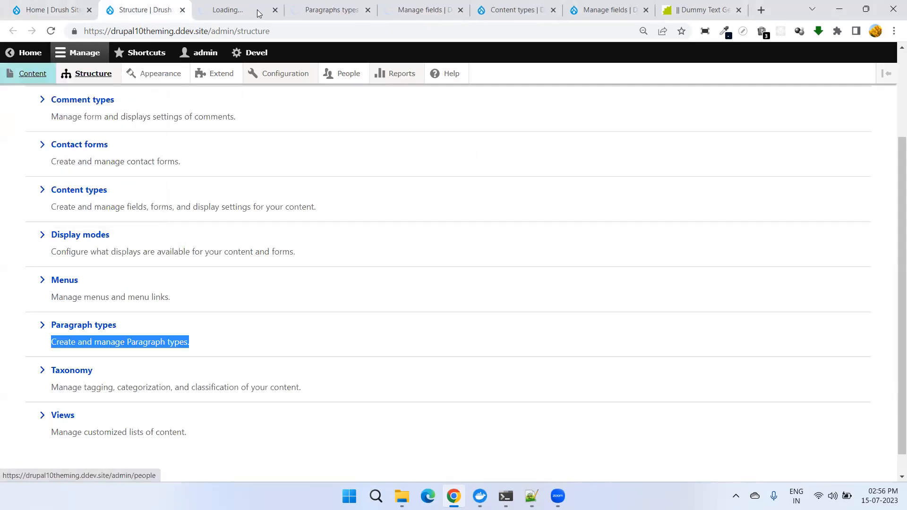
left_click(71, 6)
left_click(142, 9)
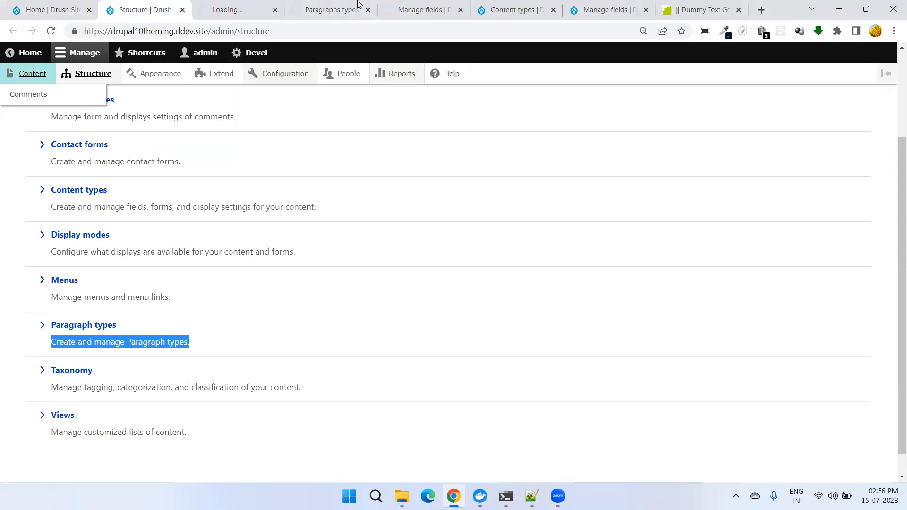
Add a Text (formatted, long) field labelled "Body" to the Body Text paragraph type and continue to its settings.
left_click(340, 9)
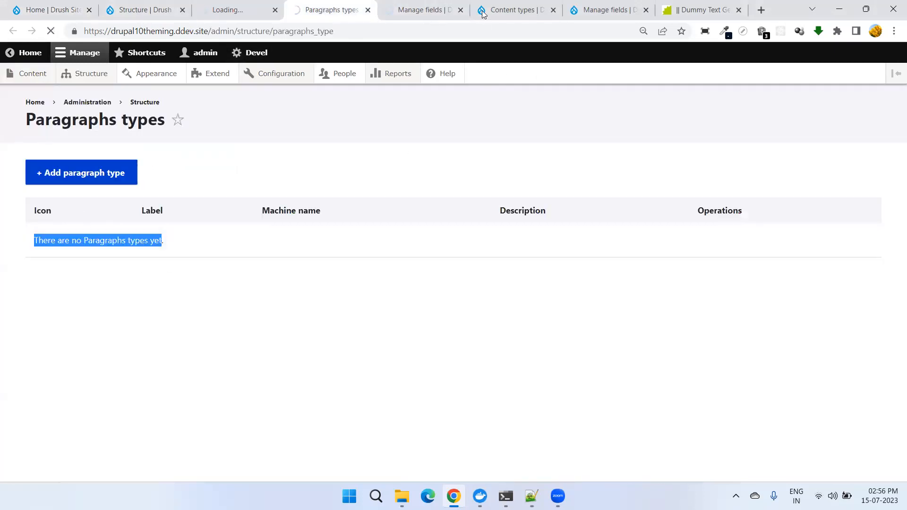
left_click(427, 9)
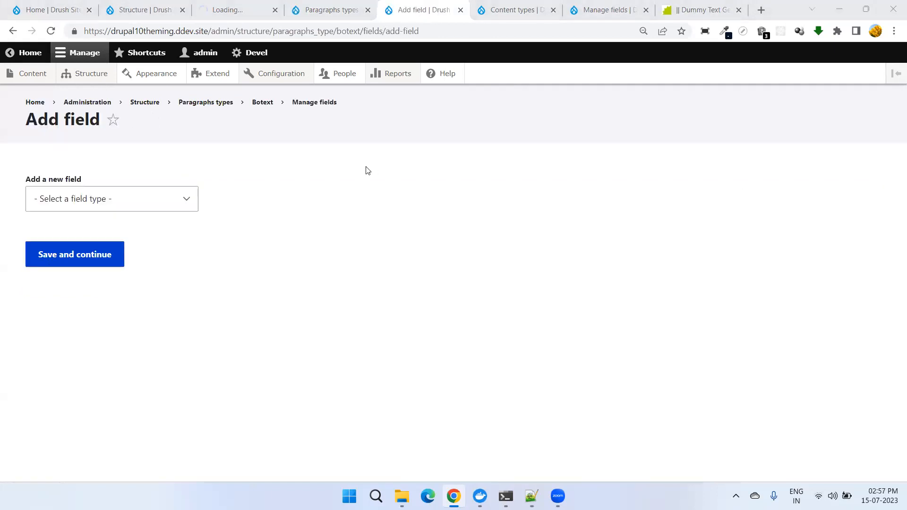
left_click(124, 200)
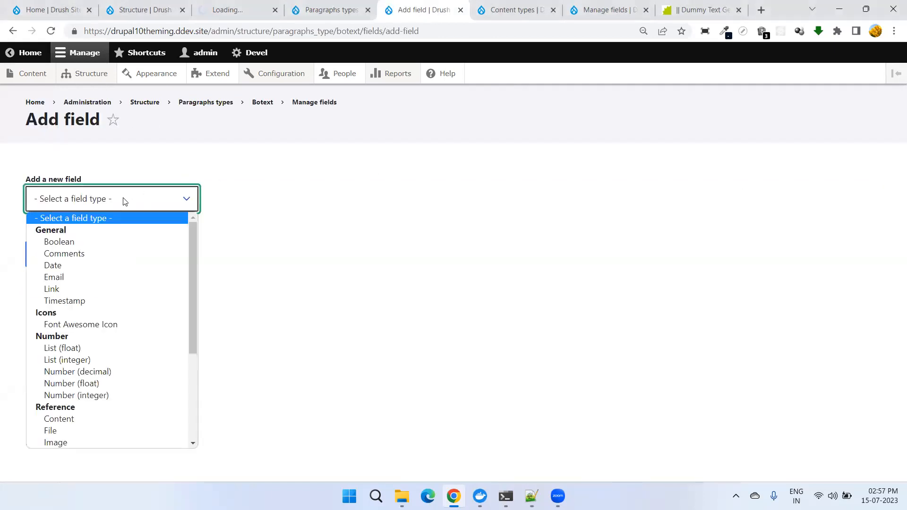
scroll(134, 370, "down", 3)
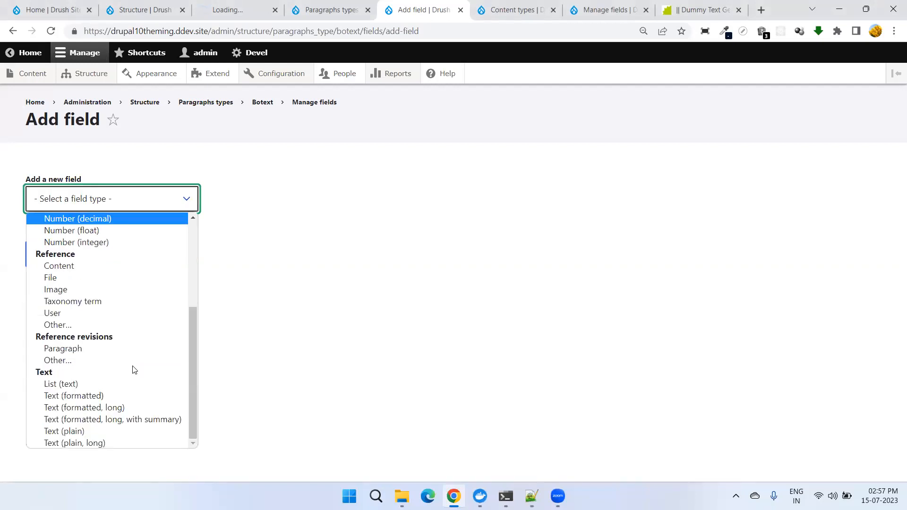
left_click(100, 408)
left_click(59, 270)
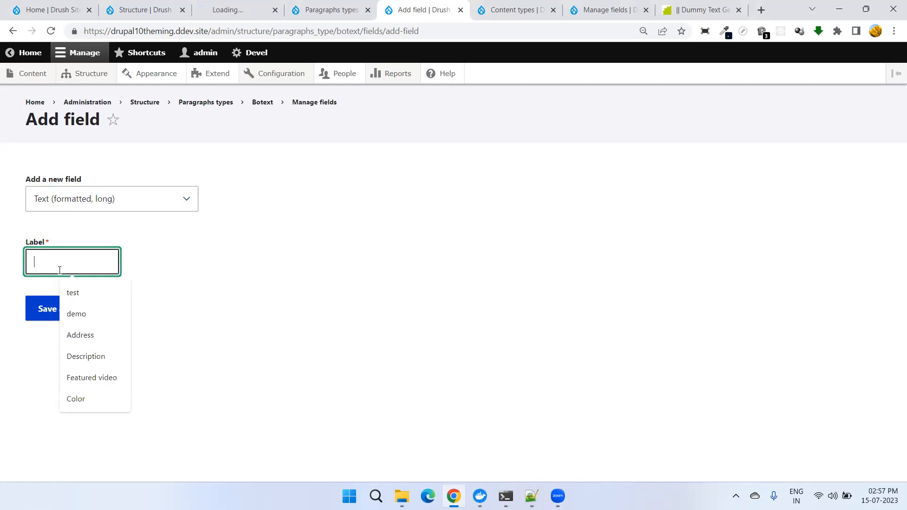
type("Body")
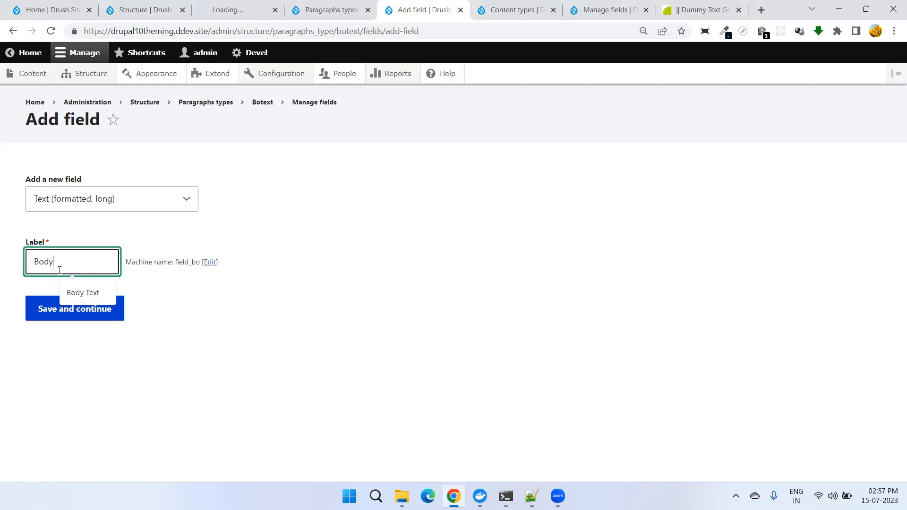
left_click(538, 315)
left_click(104, 321)
From the Paragraphs types list, open field management for the Body Text type in a new browser tab.
left_click(326, 10)
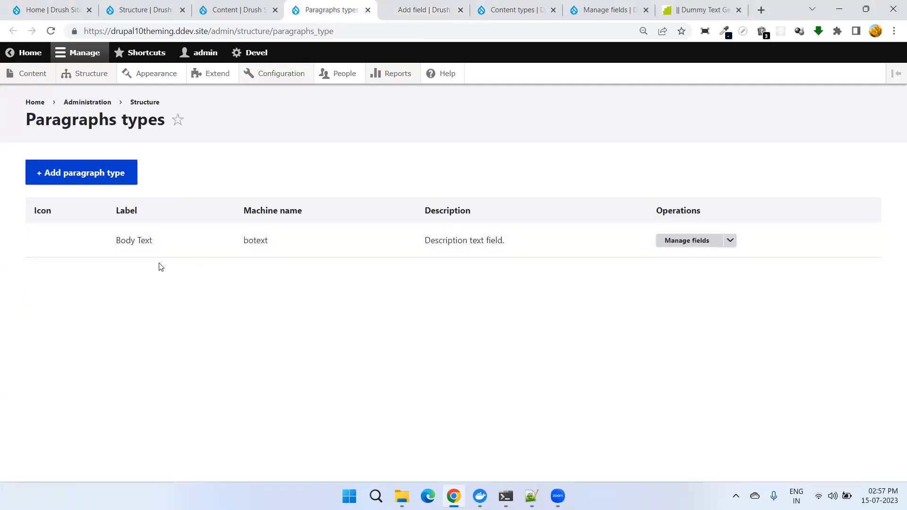
right_click(683, 242)
left_click(699, 250)
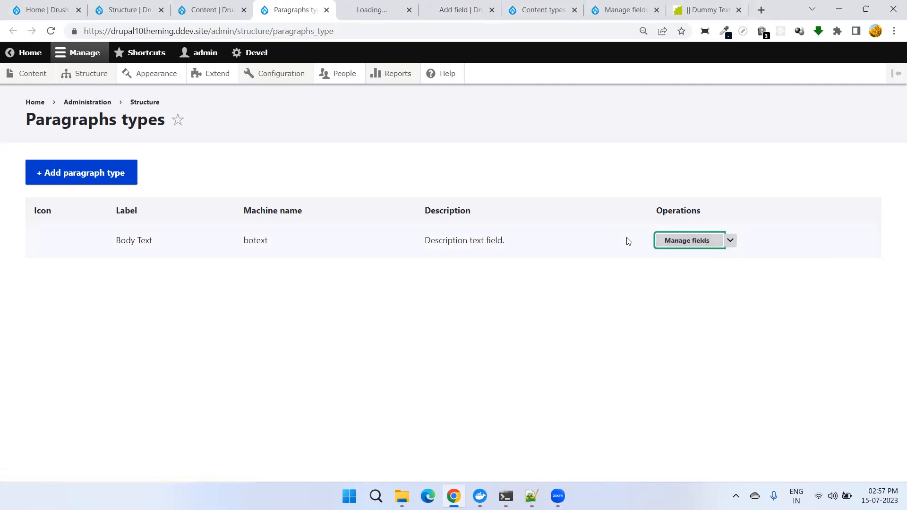
left_click(453, 10)
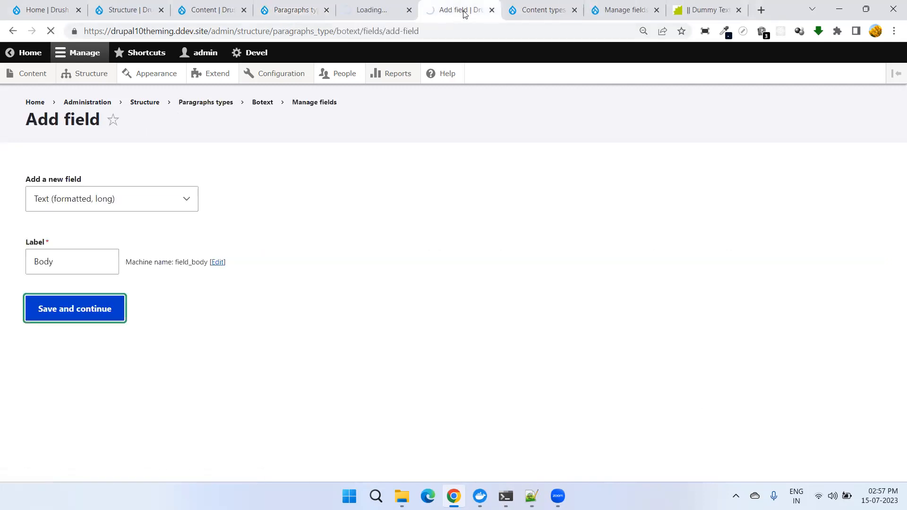
left_click(312, 12)
Switch to Notepad++ and review the note lines on creating the first Paragraphs Type and on Description.
left_click(531, 496)
left_click(133, 89)
double_click(134, 89)
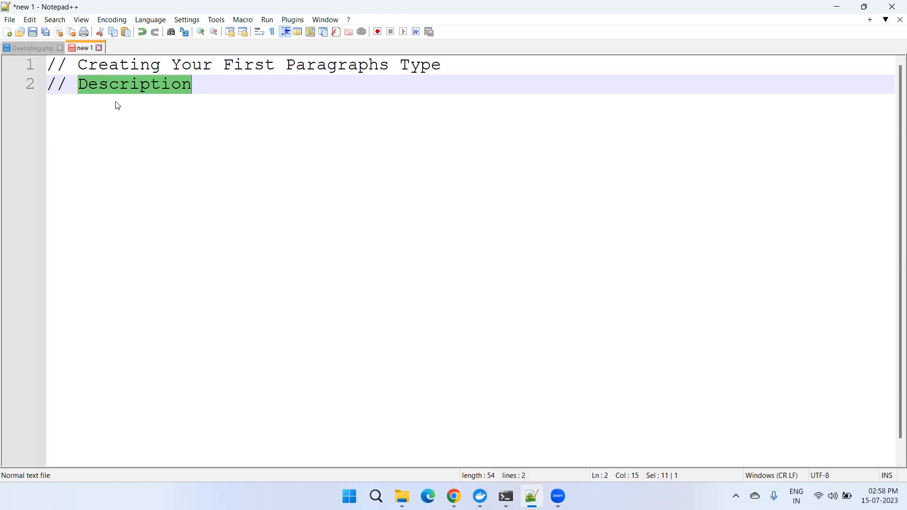
left_click(271, 140)
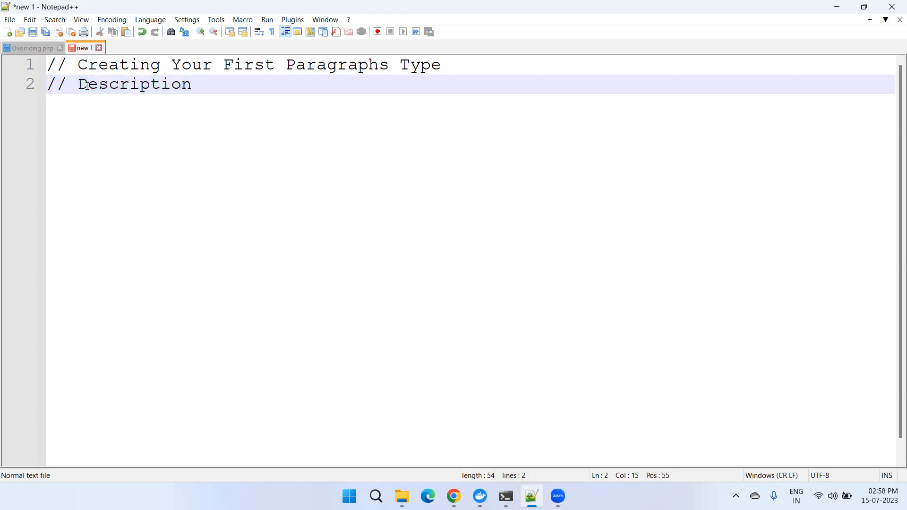
left_click_drag(81, 84, 284, 82)
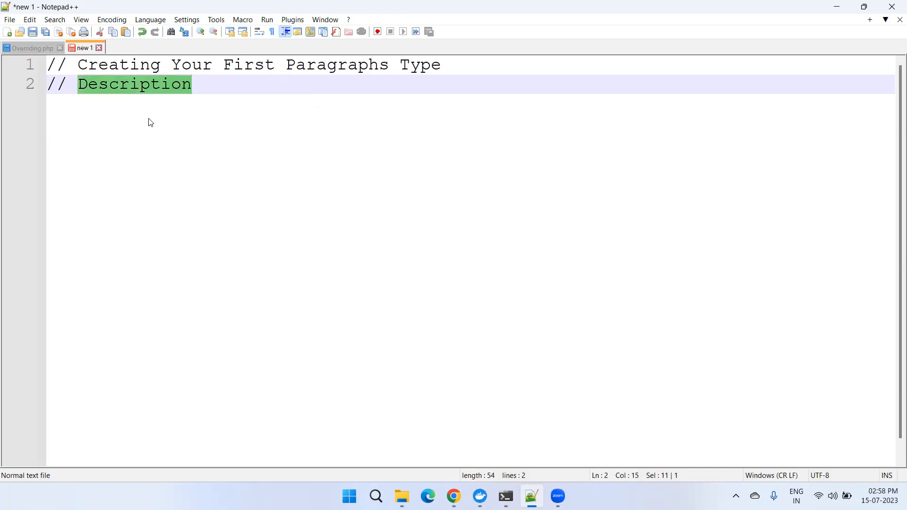
left_click_drag(285, 64, 480, 63)
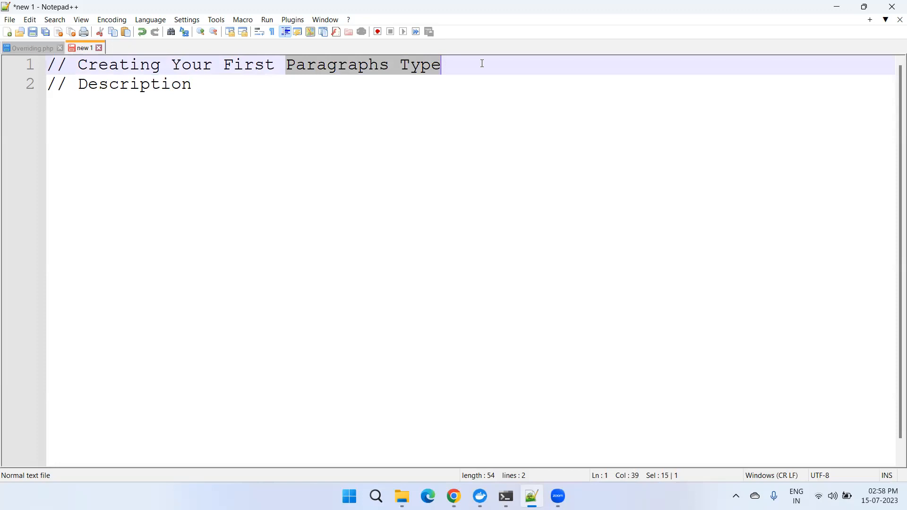
left_click(468, 154)
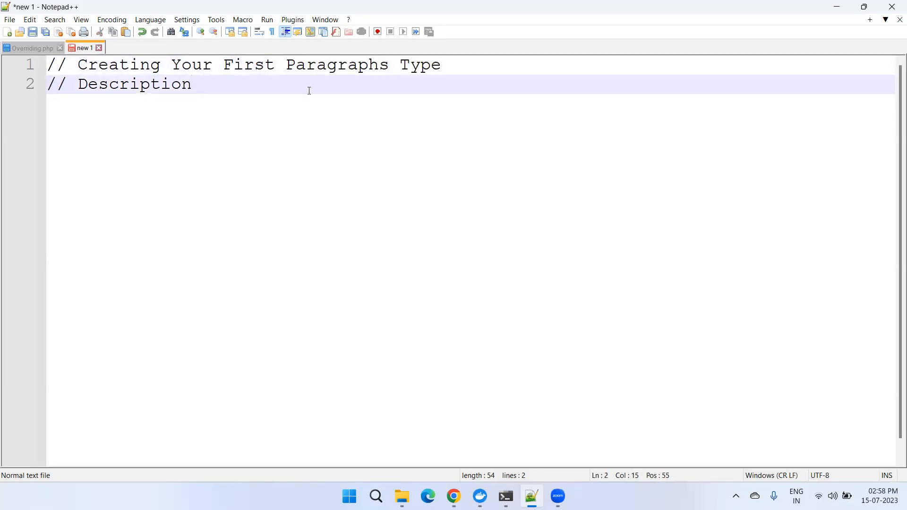
left_click_drag(286, 65, 520, 64)
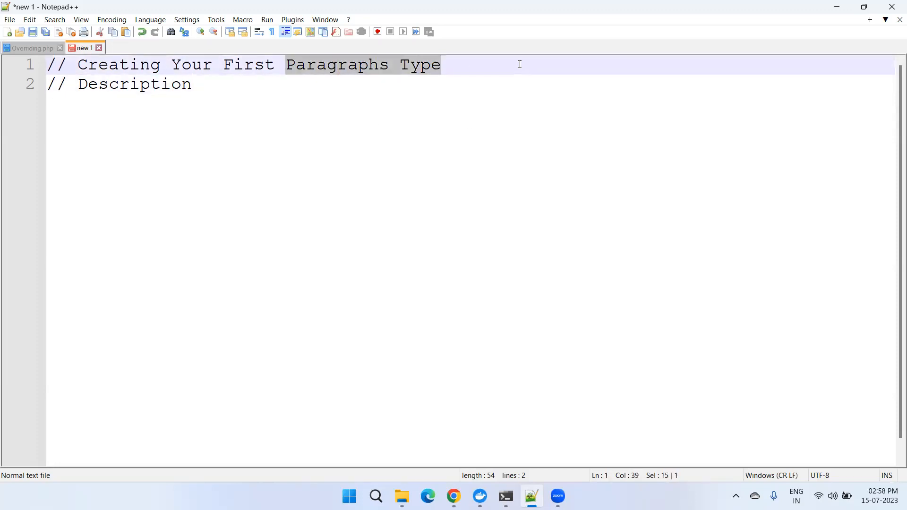
double_click(111, 83)
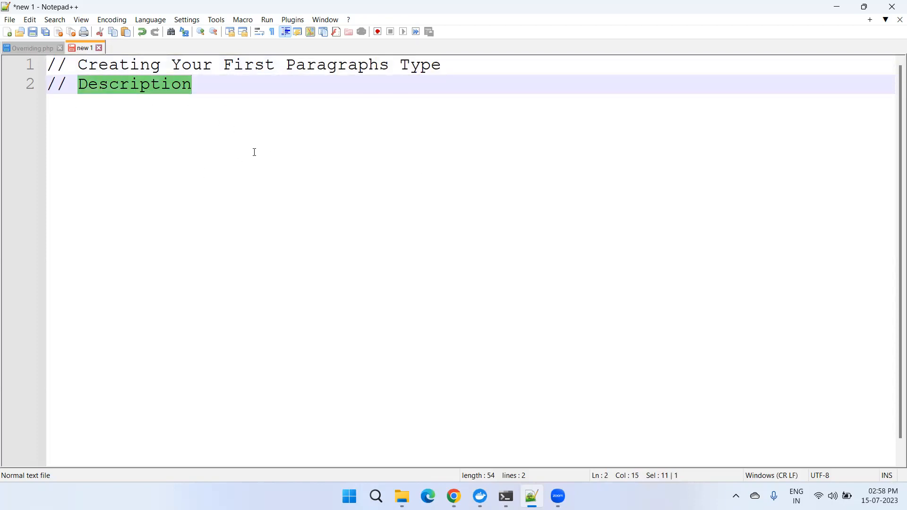
left_click(191, 118)
left_click(75, 84)
left_click(354, 83, "shift")
Return to Chrome and save the Body field's settings with the allowed number of values limited to 1.
key("alt+Tab")
left_click(377, 11)
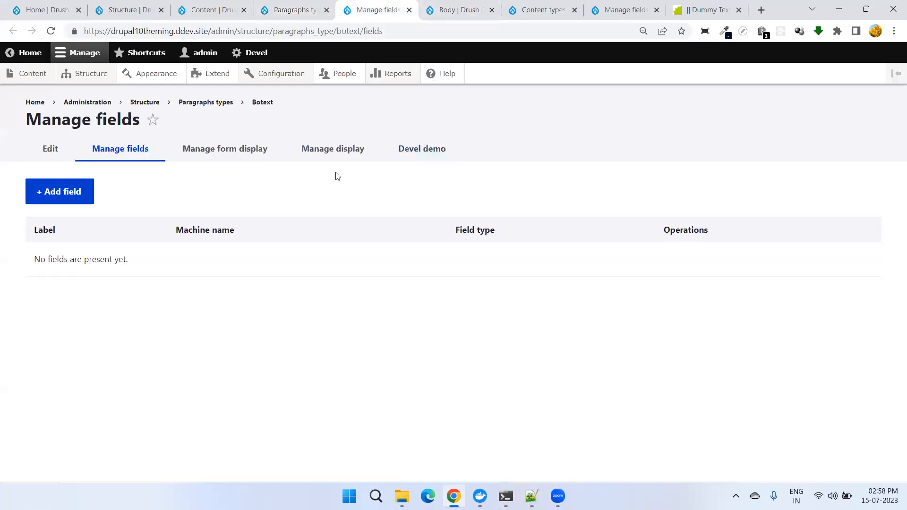
left_click(286, 12)
left_click(222, 12)
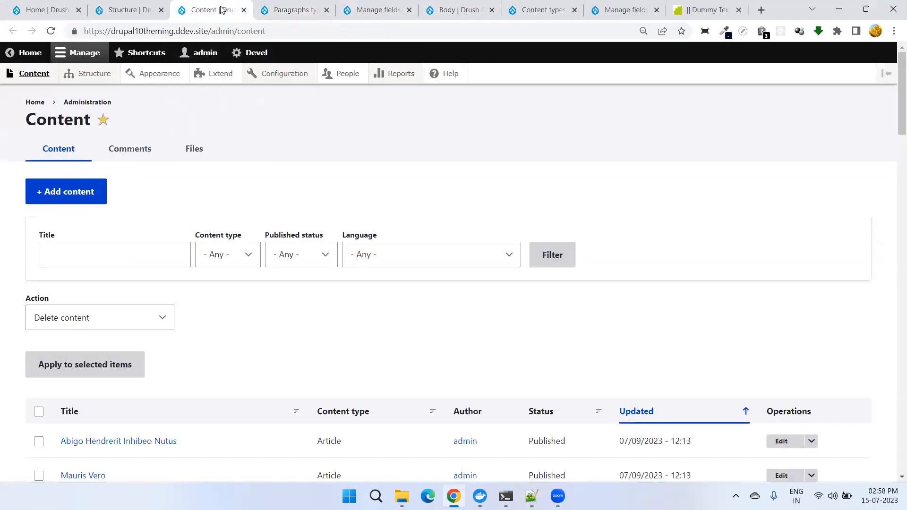
left_click(446, 14)
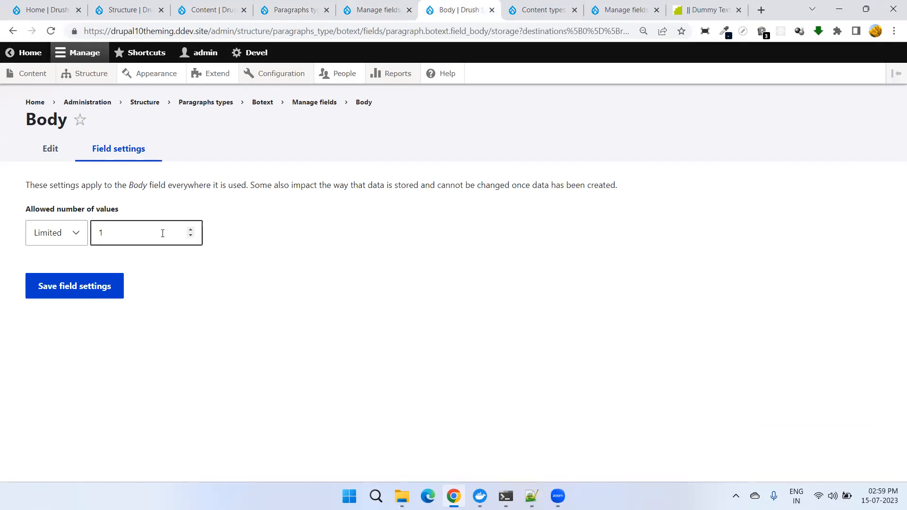
left_click(81, 293)
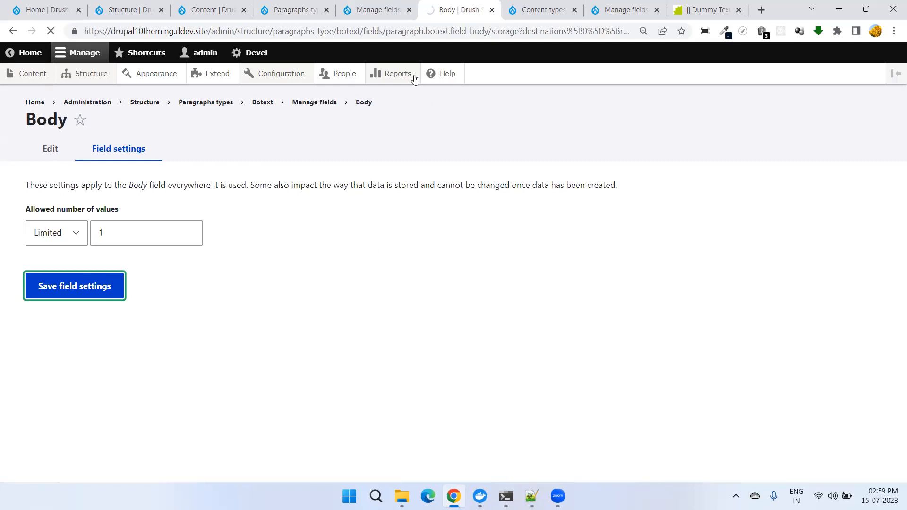
left_click(378, 11)
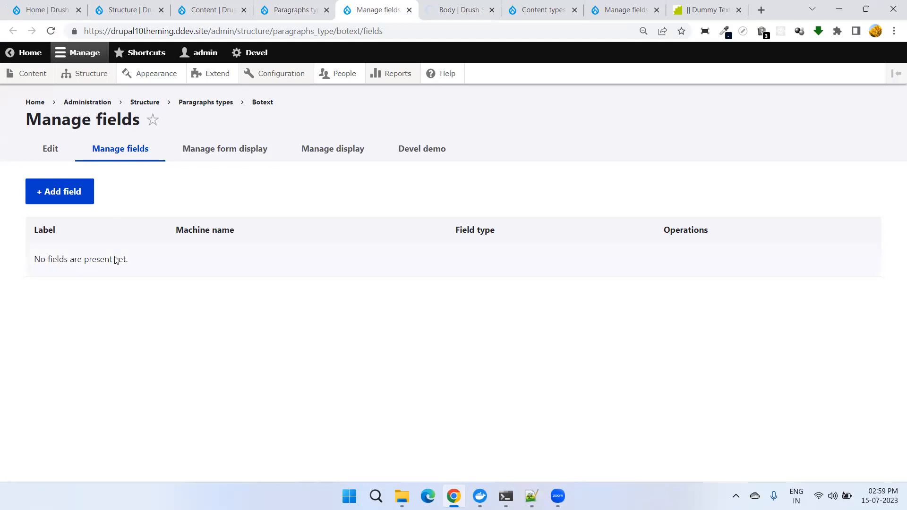
Reload the Body Text type's field list and review the Body field's widget on its form display page.
left_click_drag(31, 263, 170, 277)
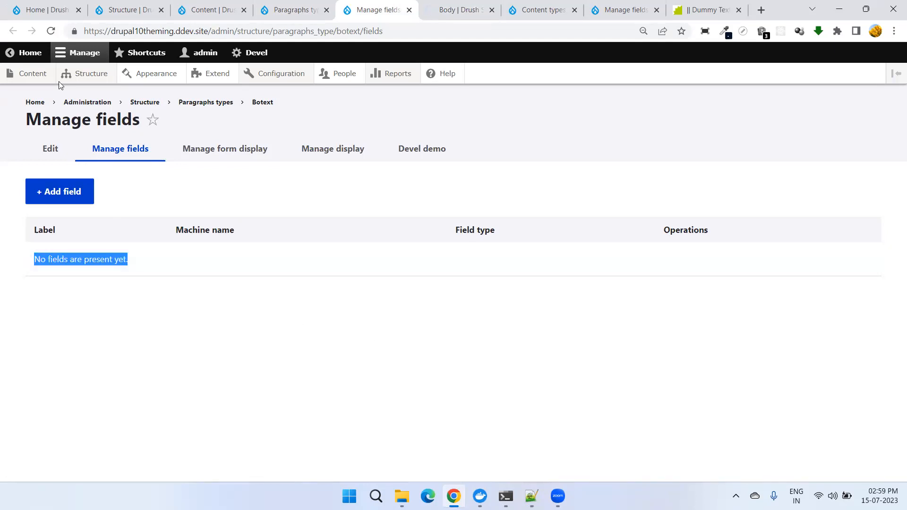
left_click(50, 31)
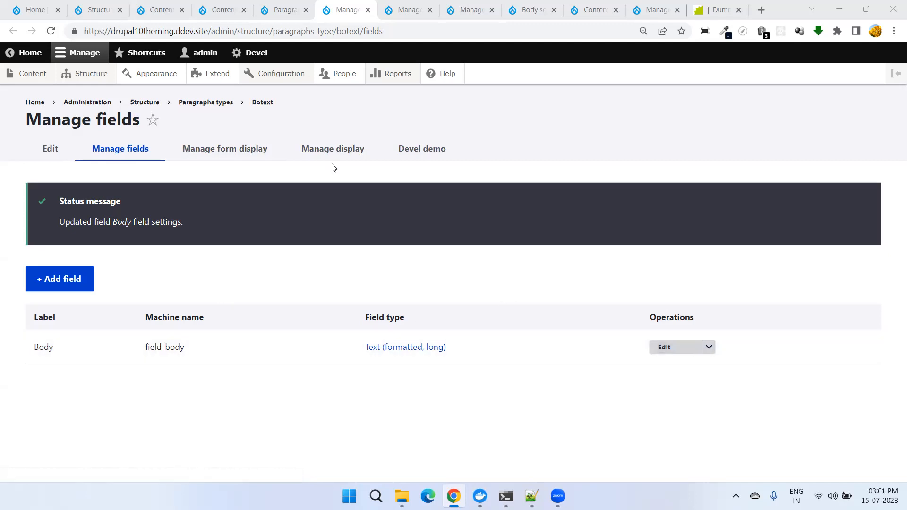
left_click(401, 11)
scroll(122, 293, "down", 1)
scroll(121, 293, "up", 1)
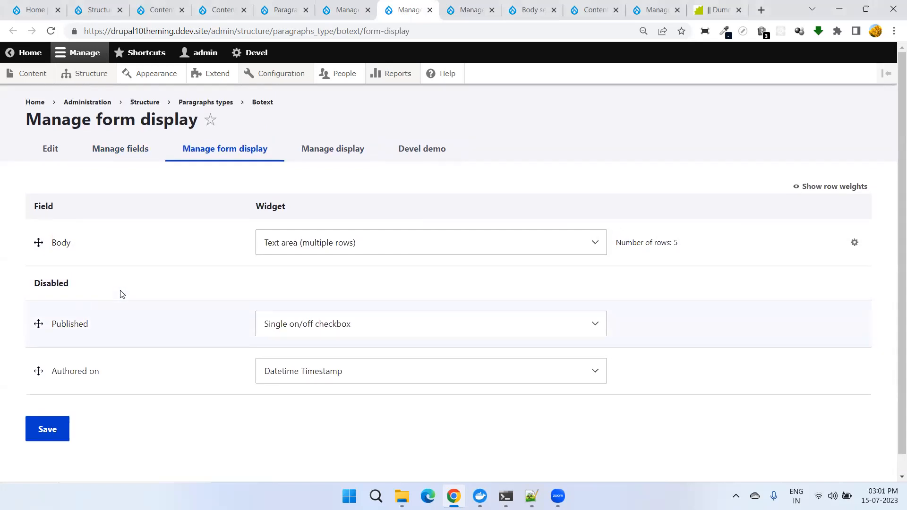
scroll(101, 294, "down", 1)
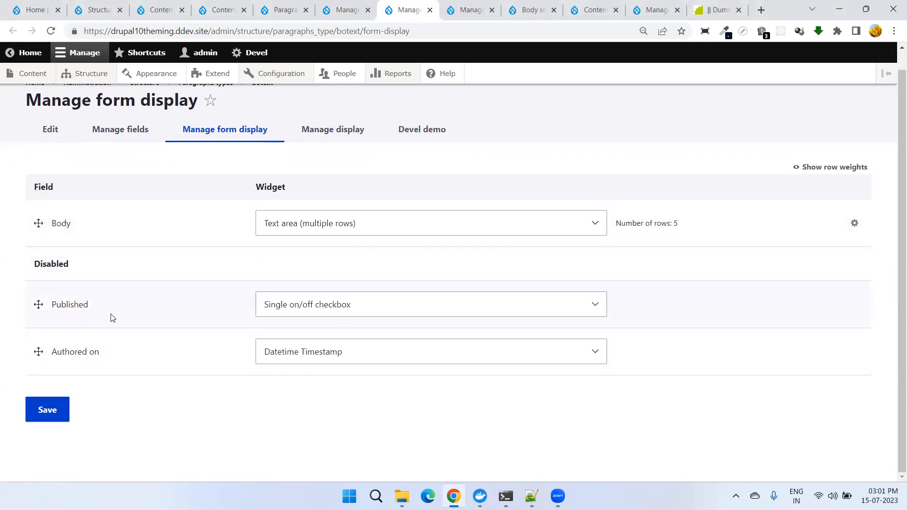
left_click(303, 224)
left_click(304, 224)
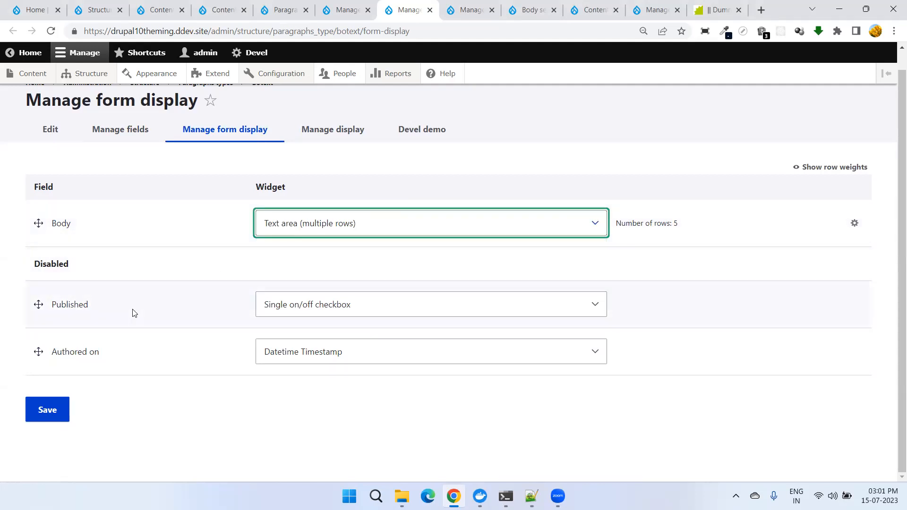
Set the Body field's label to Hidden in the Body Text display, keep the Default format, and save.
left_click(470, 8)
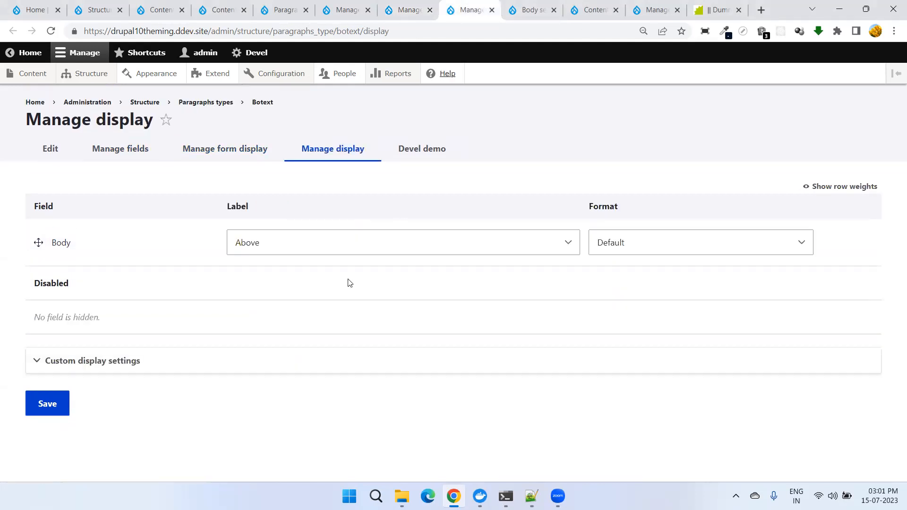
left_click(267, 251)
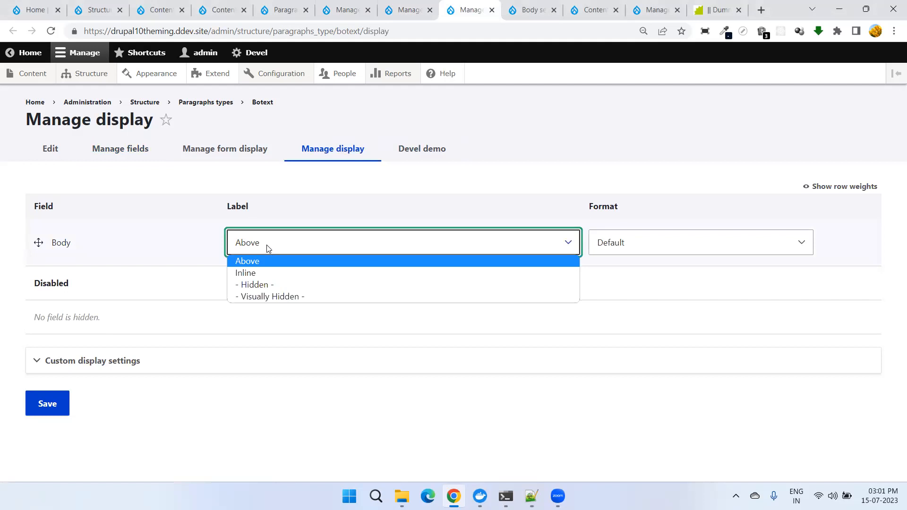
left_click(273, 284)
left_click(634, 246)
left_click(635, 250)
left_click(629, 247)
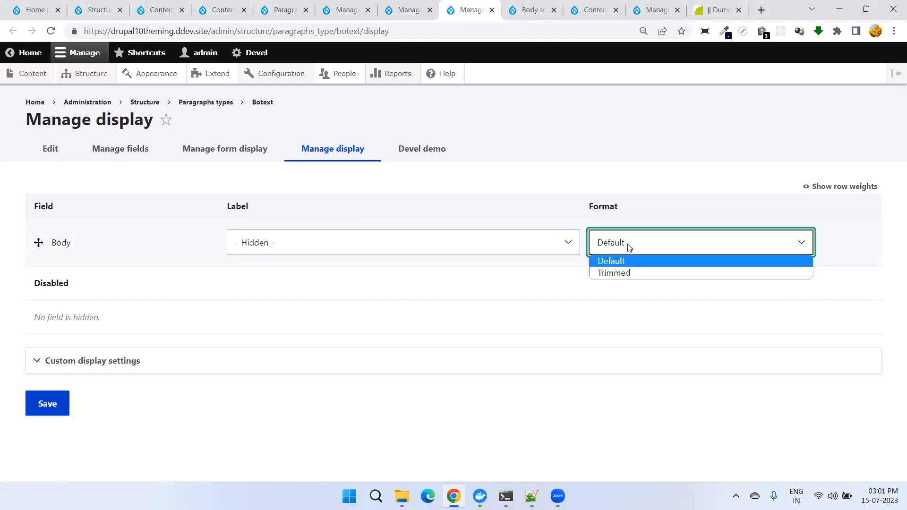
left_click(629, 247)
left_click(628, 247)
left_click(628, 247)
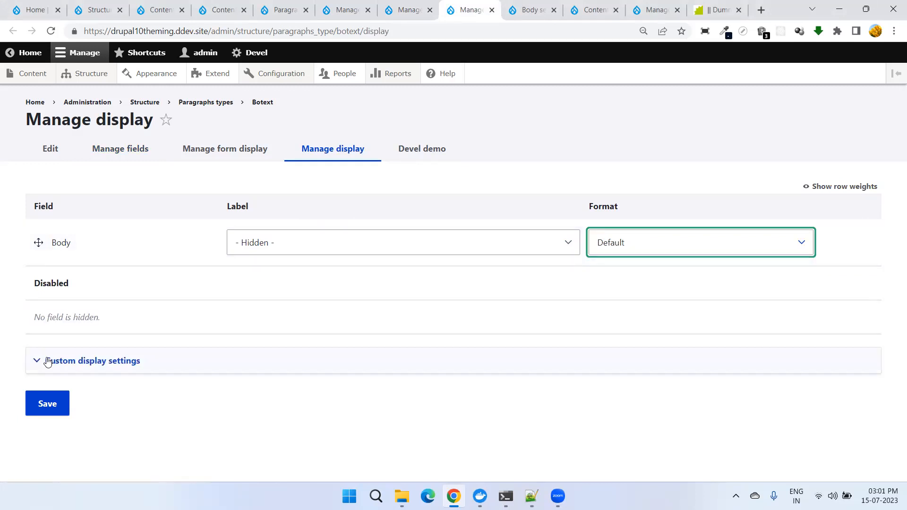
left_click(47, 405)
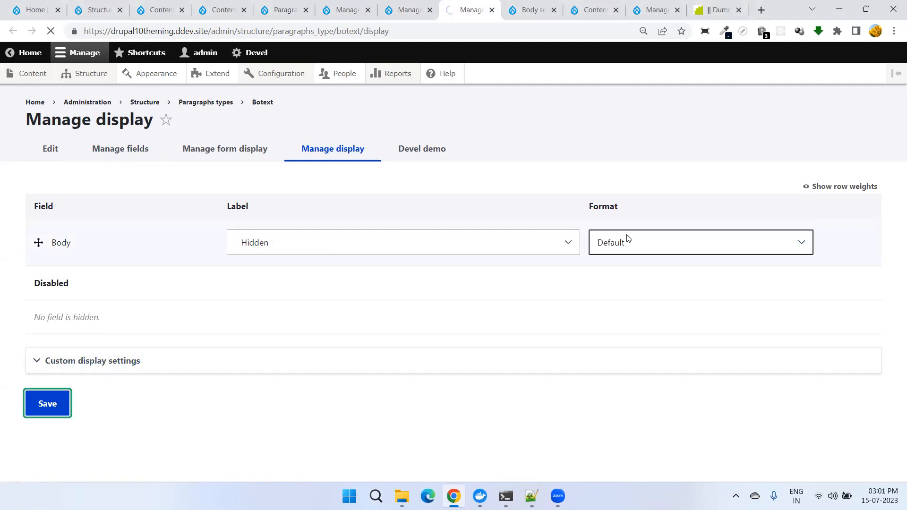
Make the Body Text type's Body field required, keep its Basic HTML text format, and save the field settings.
left_click(527, 10)
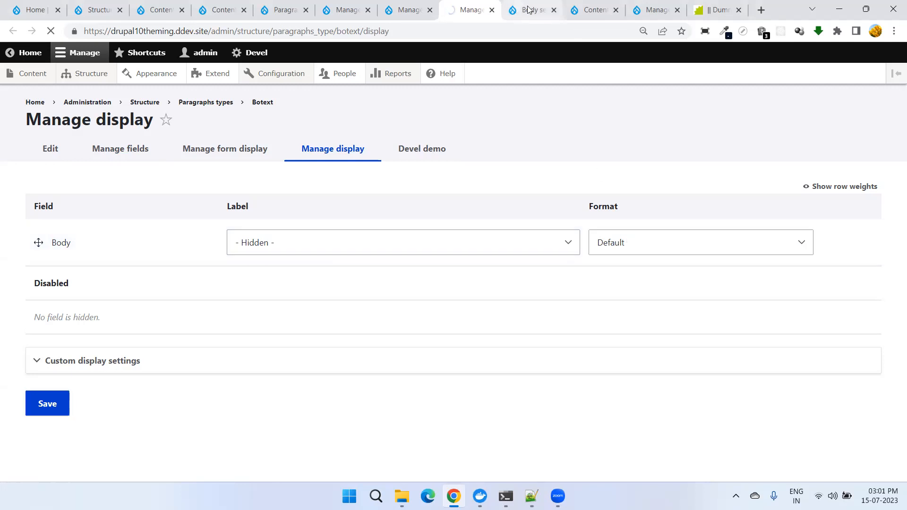
scroll(424, 242, "down", 3)
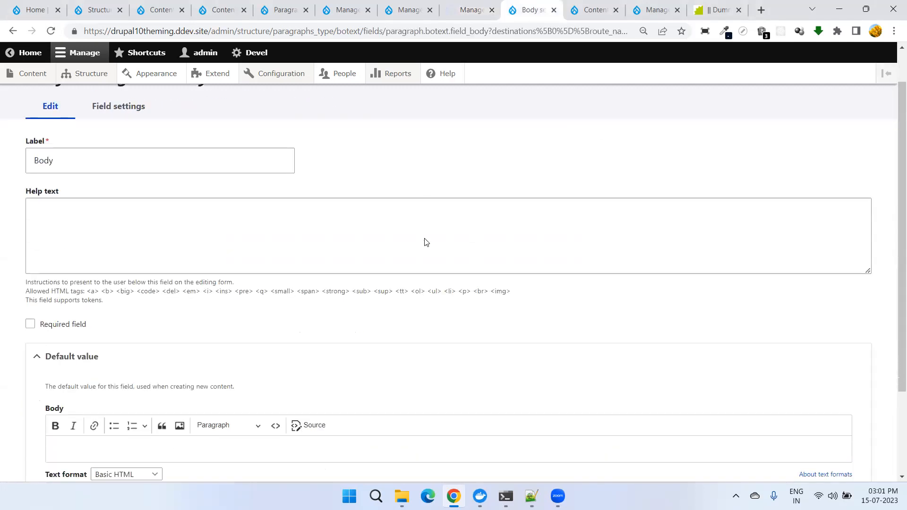
scroll(424, 242, "up", 3)
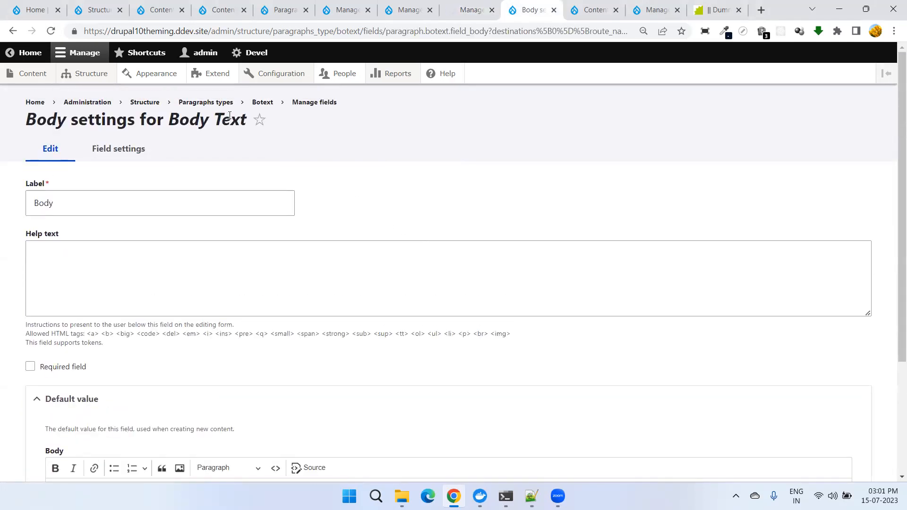
scroll(290, 203, "down", 3)
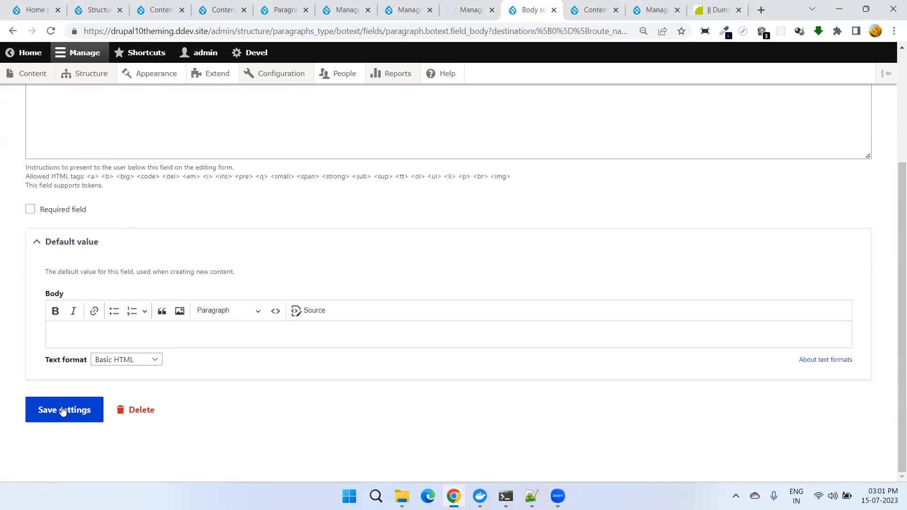
scroll(98, 339, "up", 1)
scroll(94, 340, "down", 1)
scroll(87, 342, "up", 3)
scroll(87, 342, "down", 3)
scroll(71, 396, "up", 1)
scroll(70, 407, "down", 1)
scroll(82, 298, "up", 3)
scroll(57, 265, "down", 3)
left_click(31, 211)
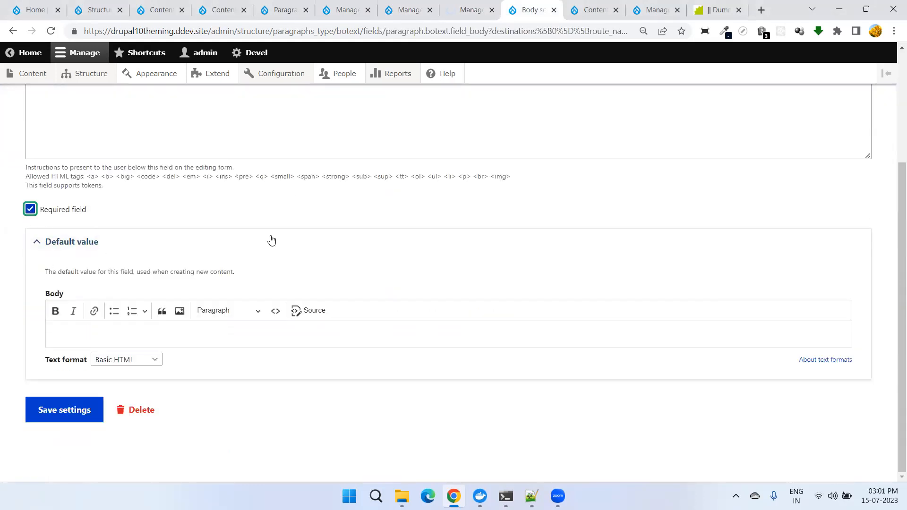
left_click(140, 357)
left_click(140, 358)
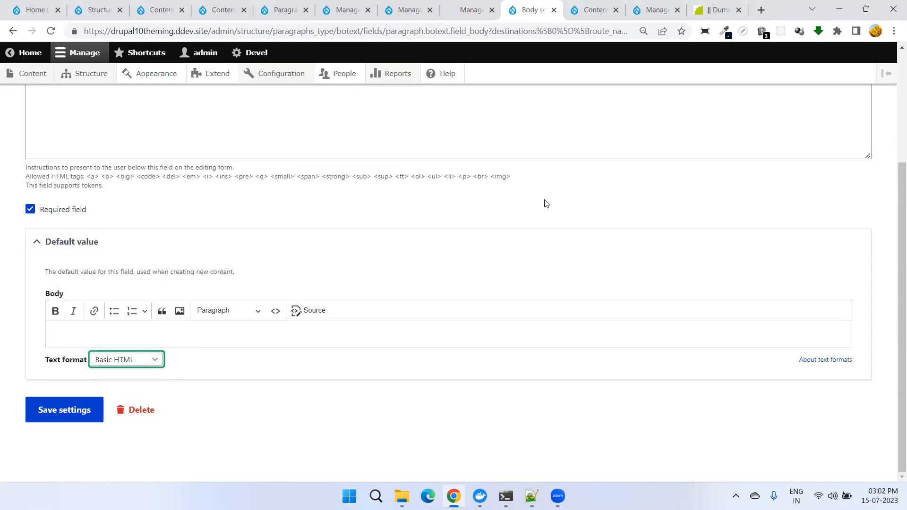
left_click(64, 409)
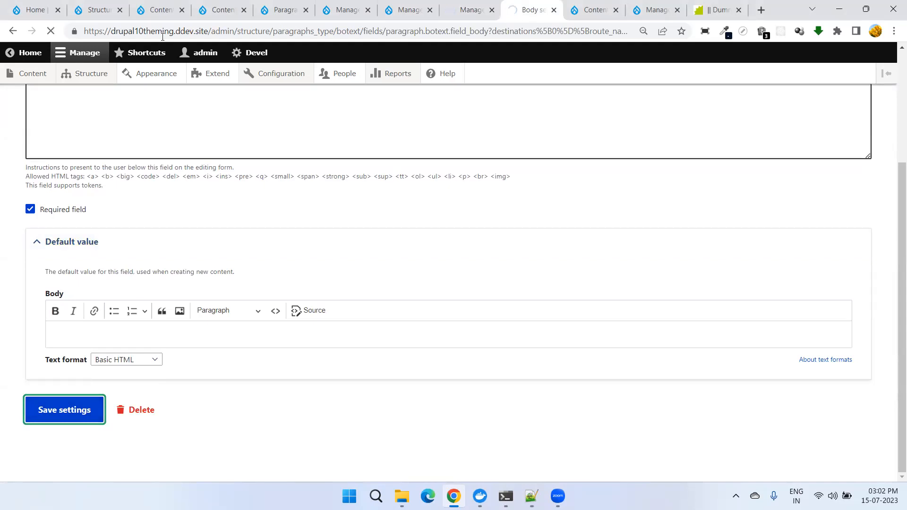
From the content types list, open field management for the Article content type in a new browser tab.
left_click(115, 10)
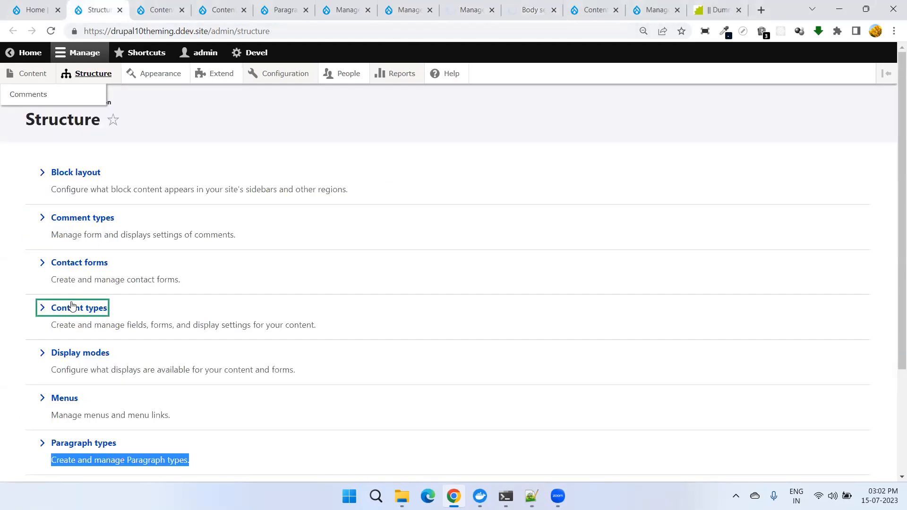
left_click(160, 10)
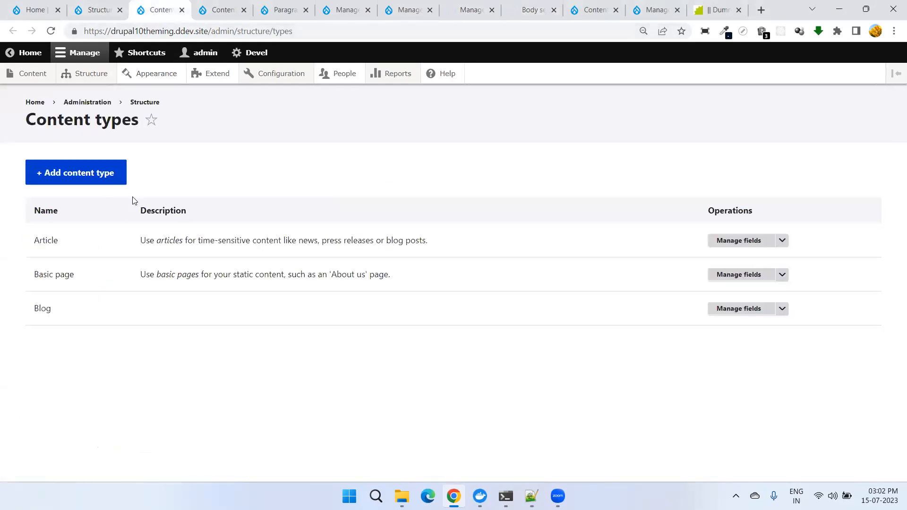
right_click(743, 243)
left_click(758, 249)
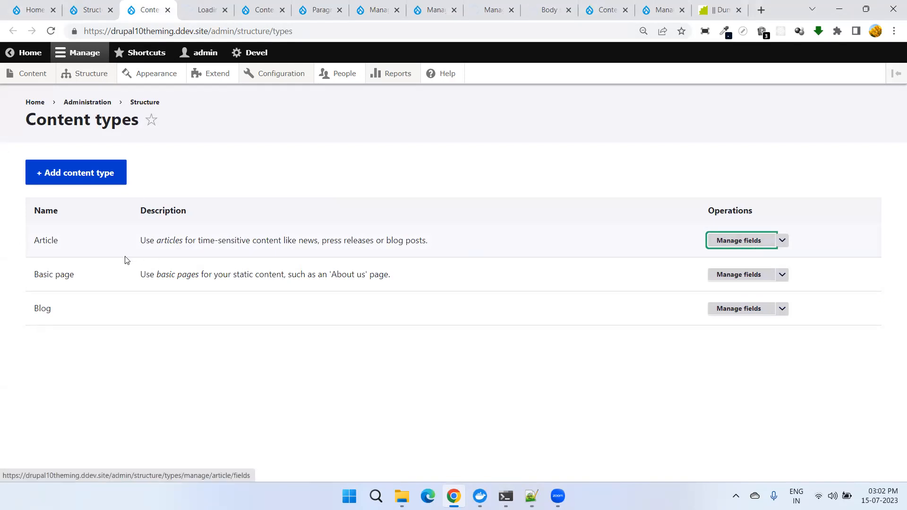
left_click_drag(36, 240, 93, 241)
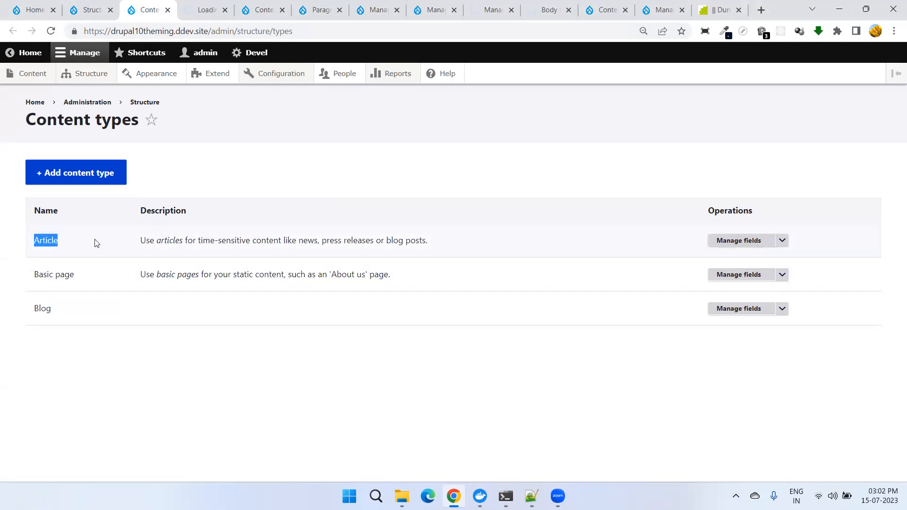
left_click(499, 231)
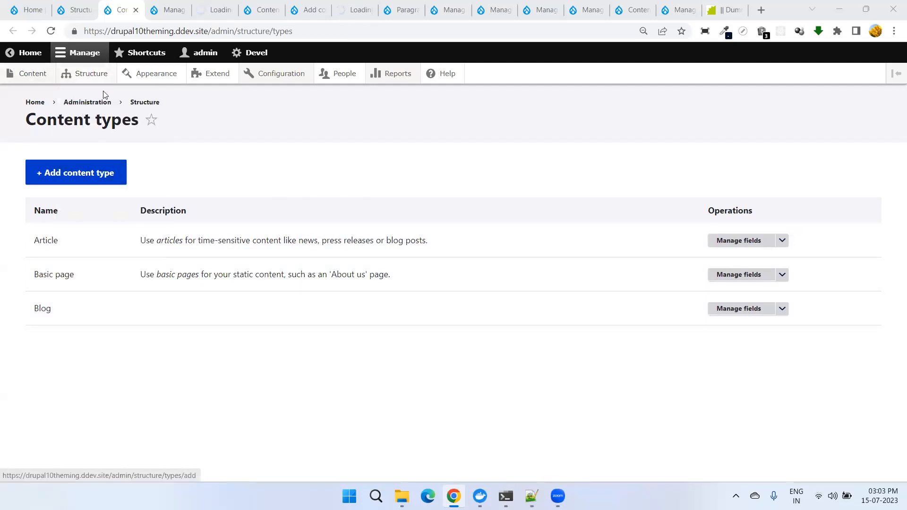
Review the Structure page and content types list, and examine the existing fields of the Article content type.
key("ctrl+shift+Tab")
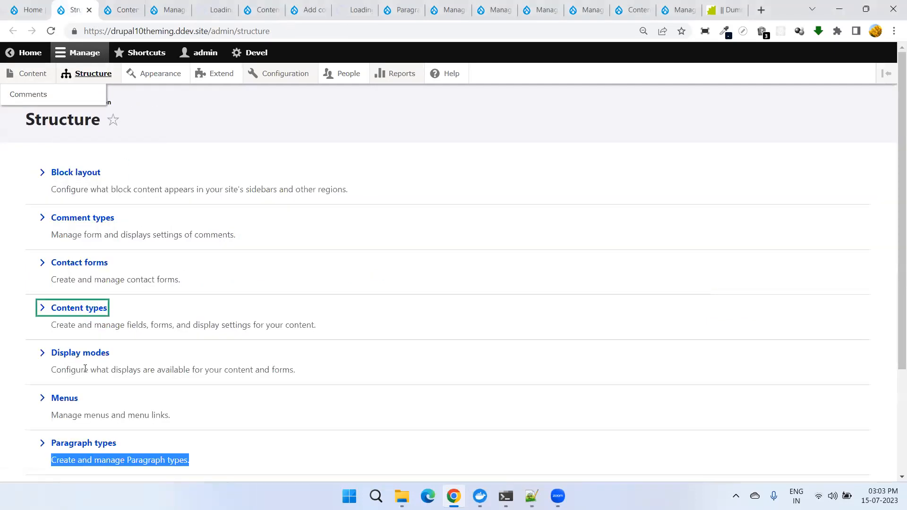
scroll(85, 368, "down", 3)
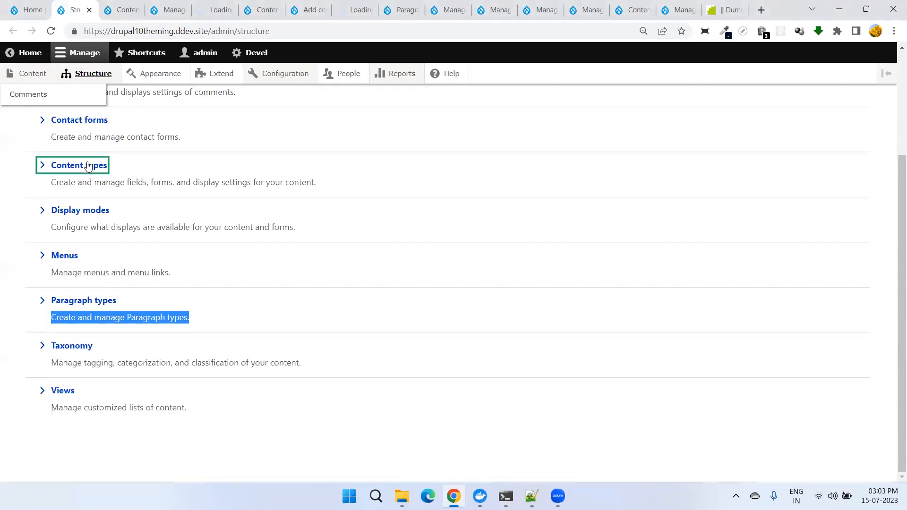
left_click(124, 10)
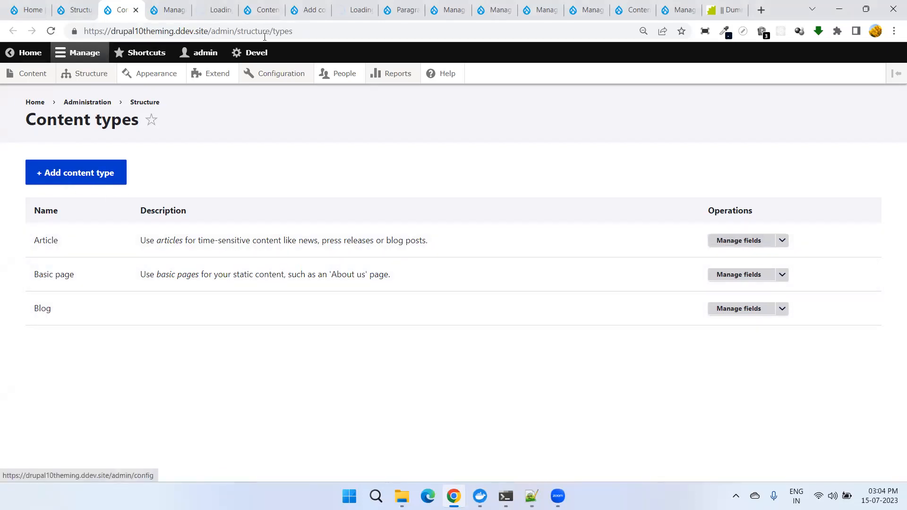
left_click(171, 8)
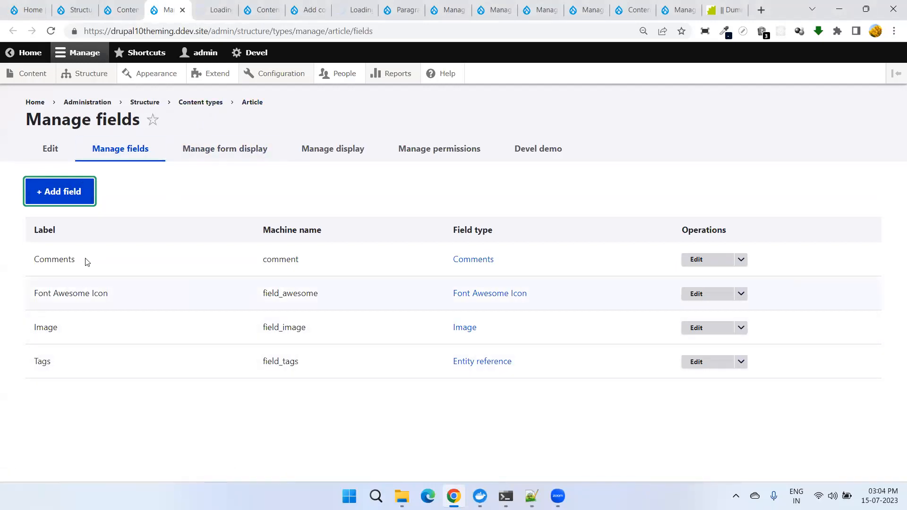
left_click_drag(34, 261, 118, 263)
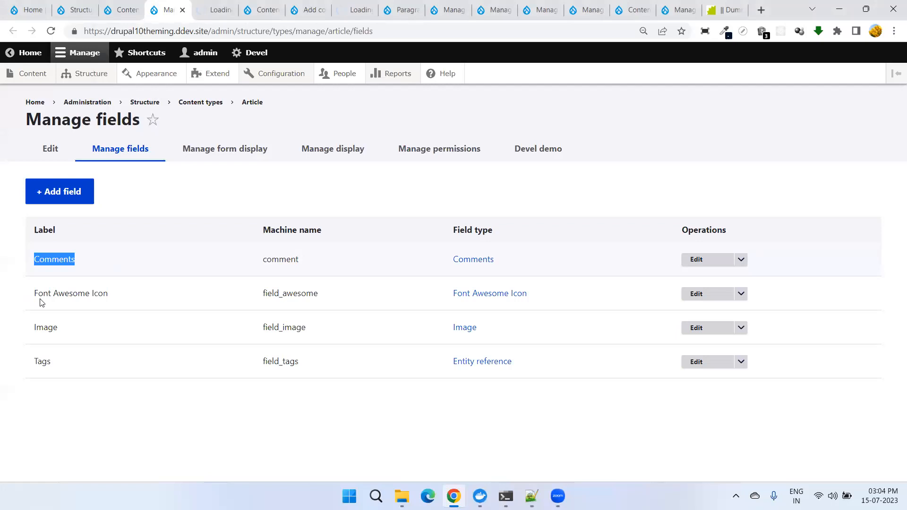
left_click_drag(37, 294, 127, 298)
left_click_drag(36, 327, 107, 411)
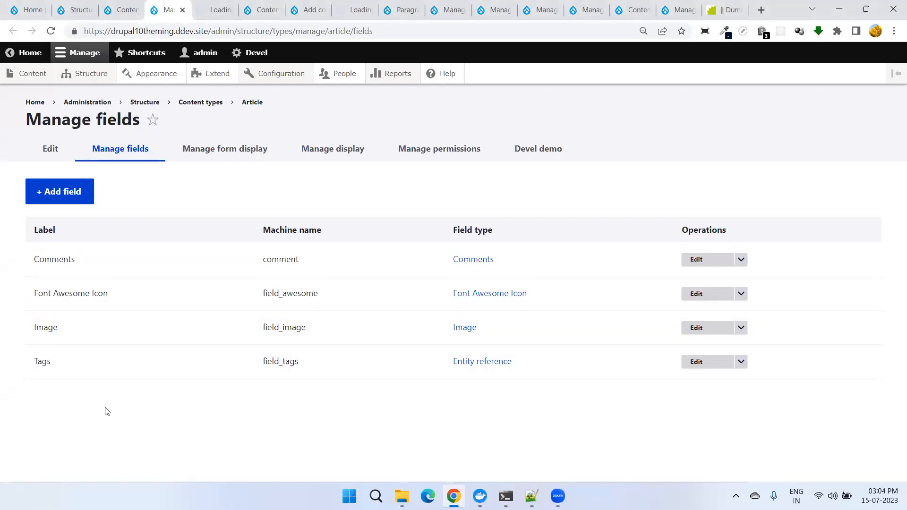
Start adding a new field to the Article content type and choose Paragraph under Reference revisions as its type.
left_click(61, 194)
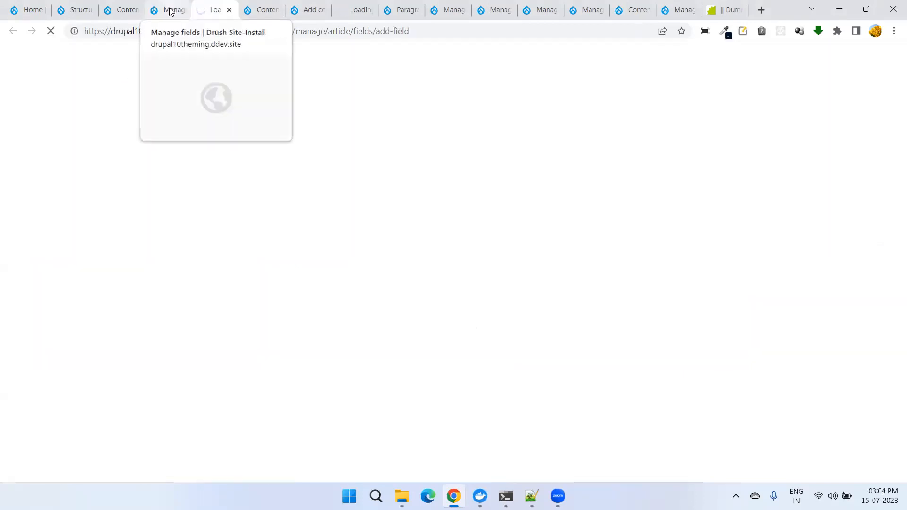
left_click(170, 10)
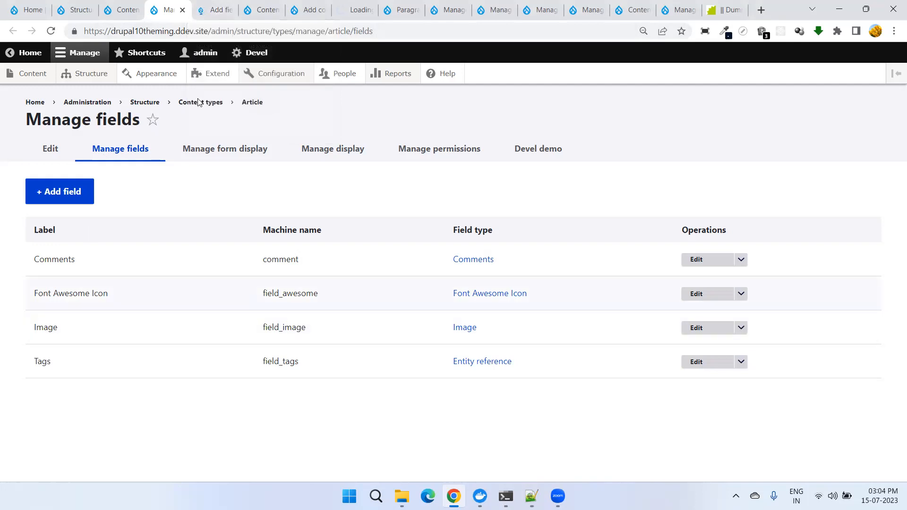
left_click(227, 10)
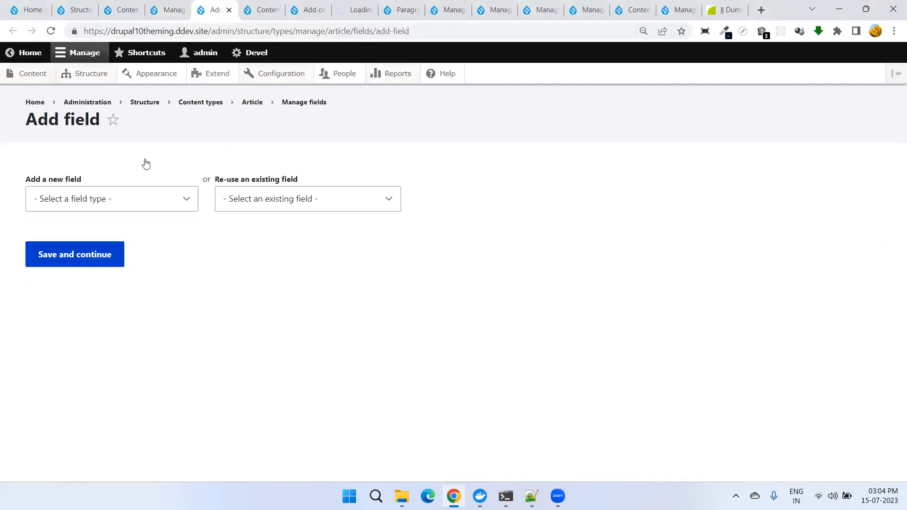
left_click(114, 202)
left_click(114, 202)
left_click(113, 202)
scroll(99, 302, "down", 3)
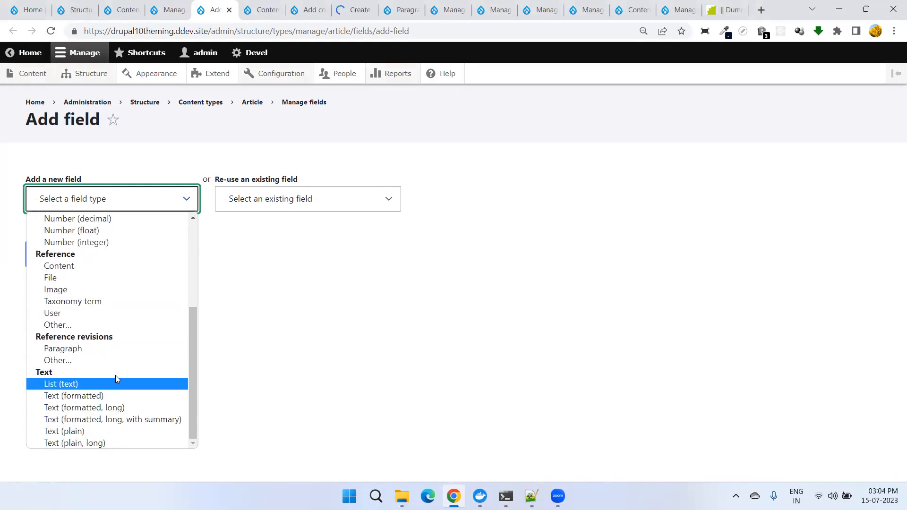
scroll(115, 375, "up", 4)
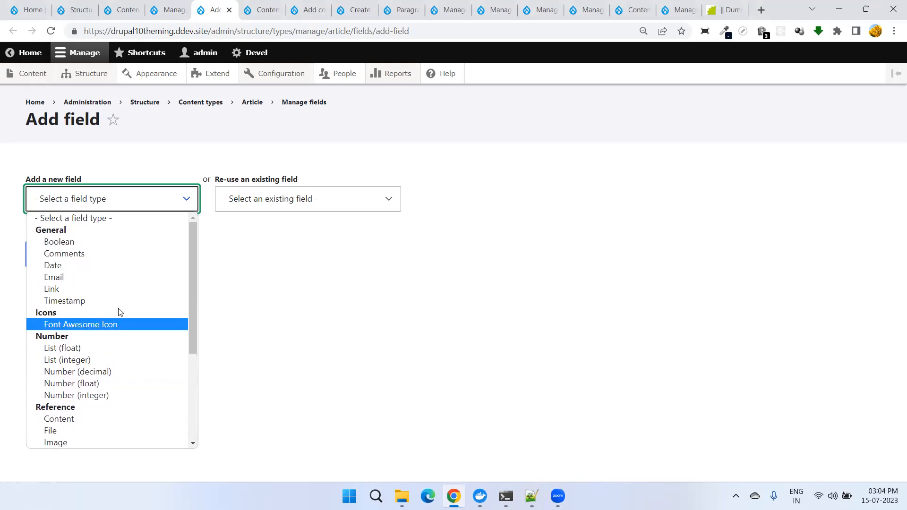
scroll(120, 312, "down", 3)
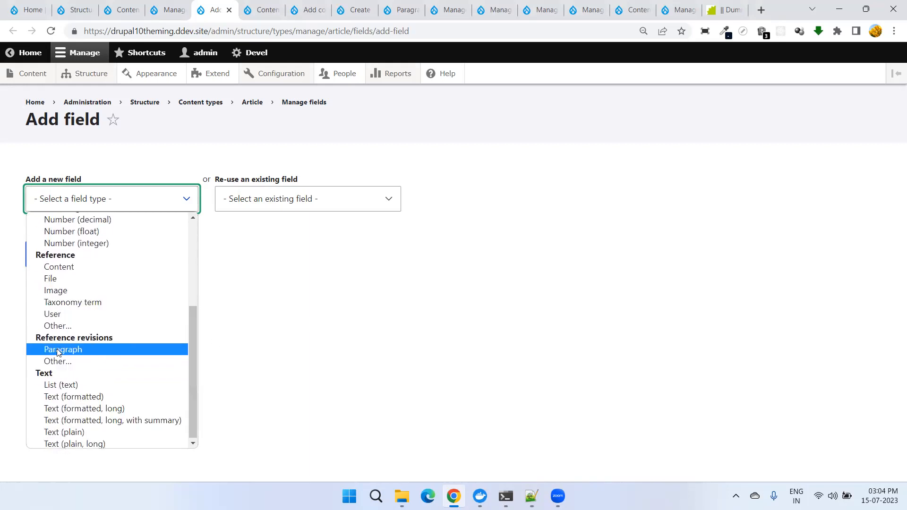
left_click(104, 355)
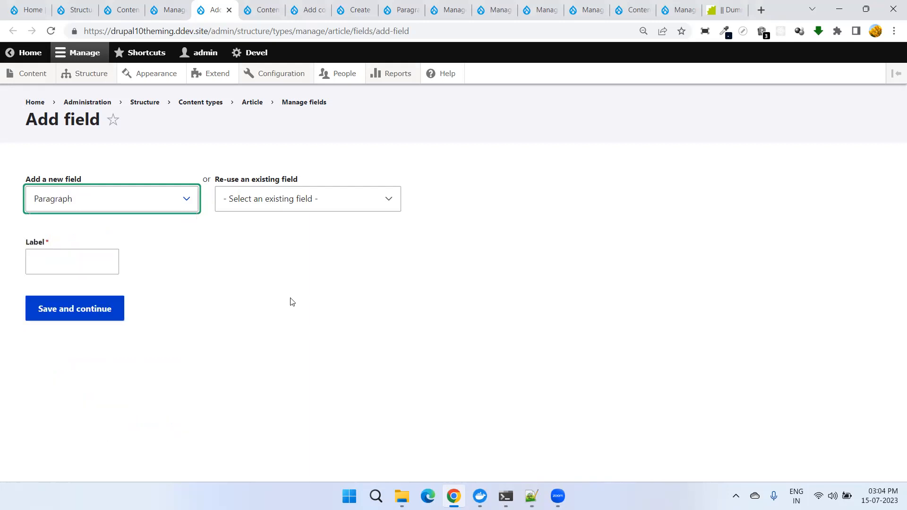
Label the Article content type's new Paragraph field "Body" and continue to its storage settings.
left_click(95, 269)
type("Body")
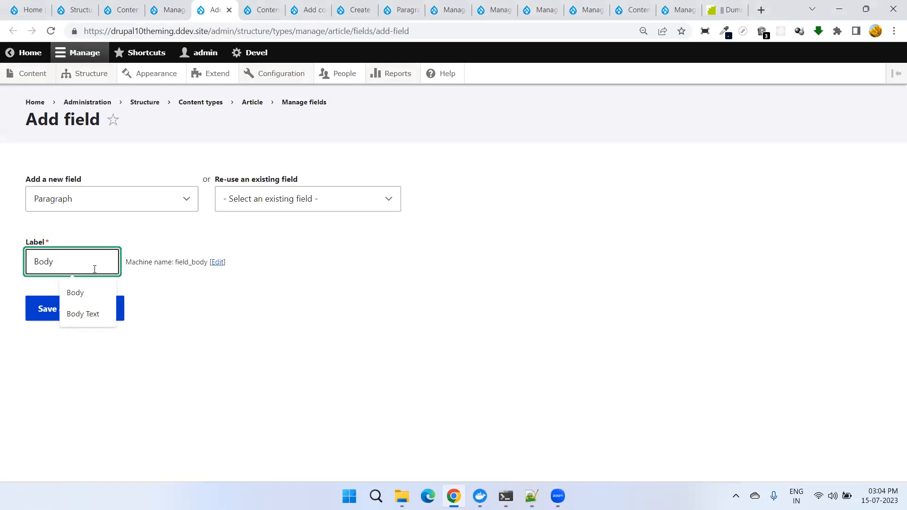
left_click(494, 329)
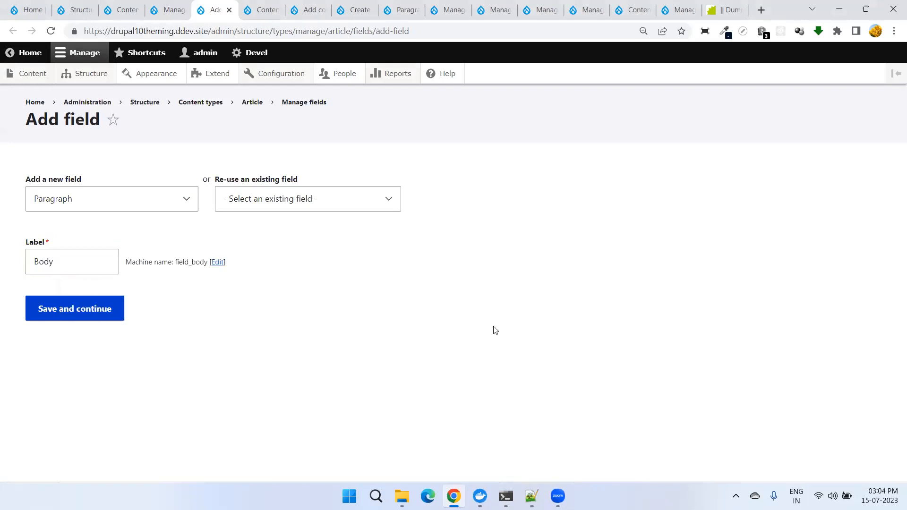
left_click(70, 311)
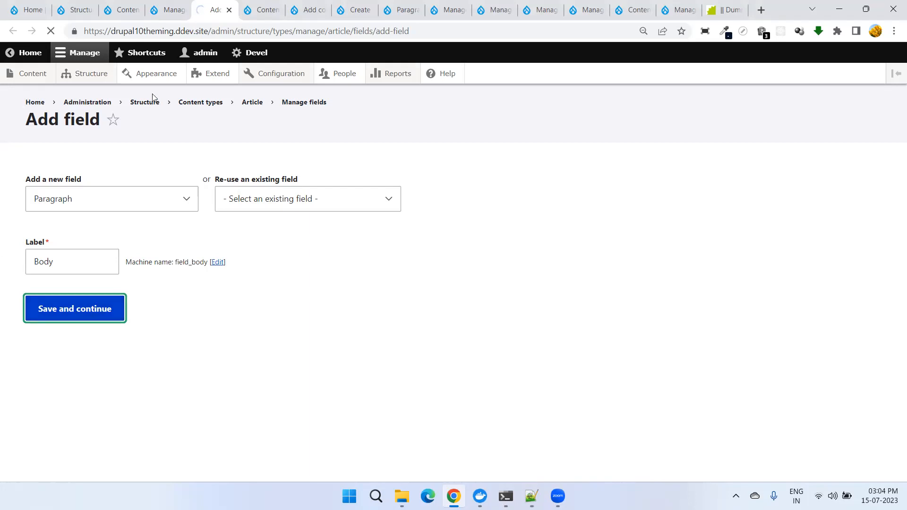
Examine the fields on the Create Article form, from the title, image and tags through the Font Awesome icons.
left_click(300, 8)
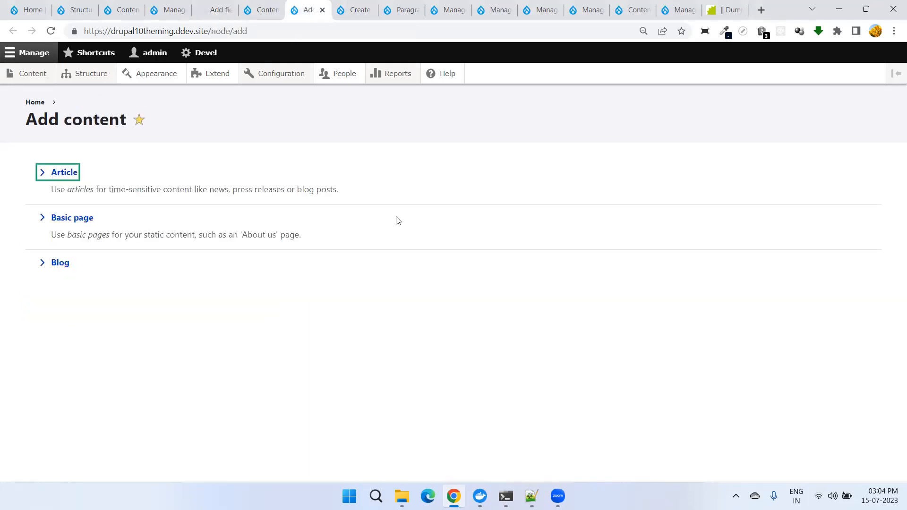
left_click(354, 10)
scroll(283, 265, "down", 3)
scroll(243, 265, "up", 3)
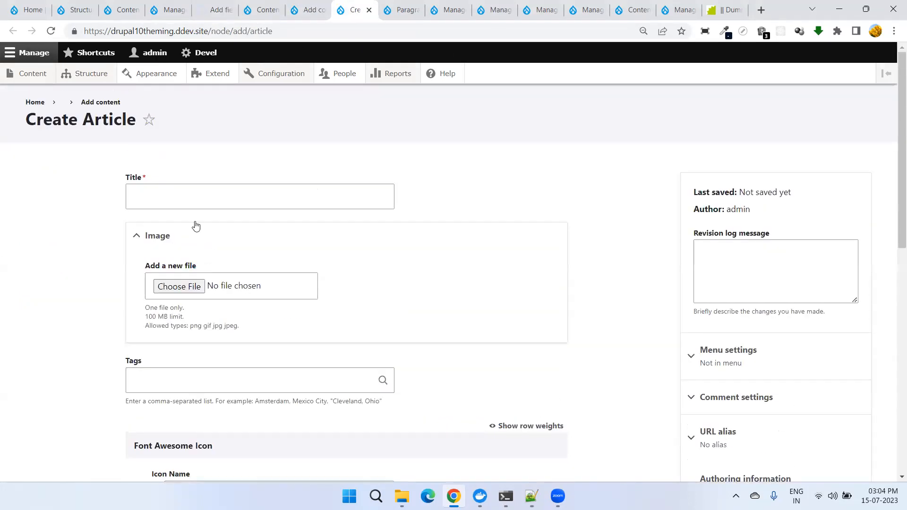
scroll(227, 207, "down", 1)
scroll(174, 202, "down", 8)
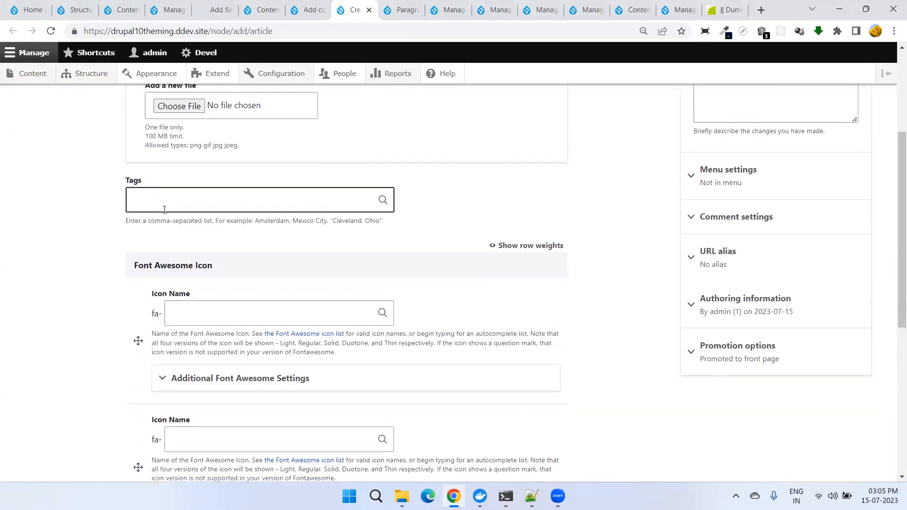
scroll(212, 235, "up", 3)
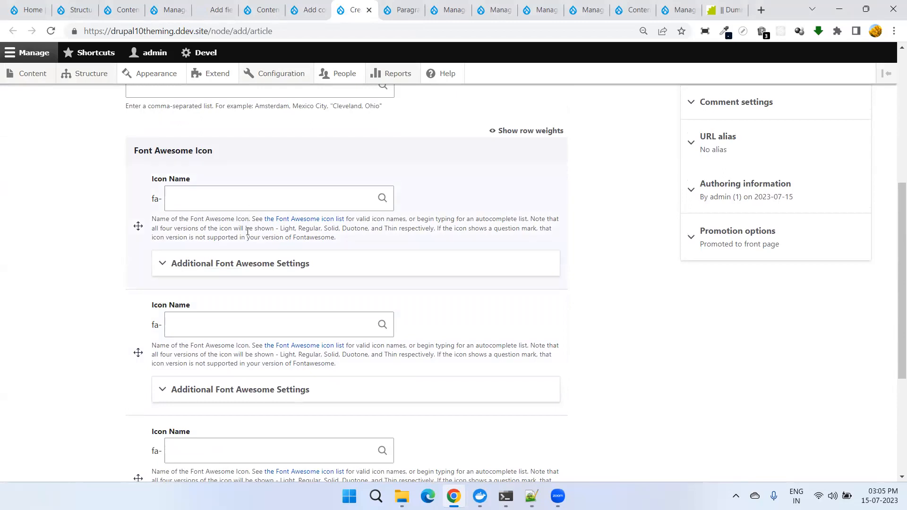
scroll(246, 236, "down", 4)
scroll(245, 245, "up", 10)
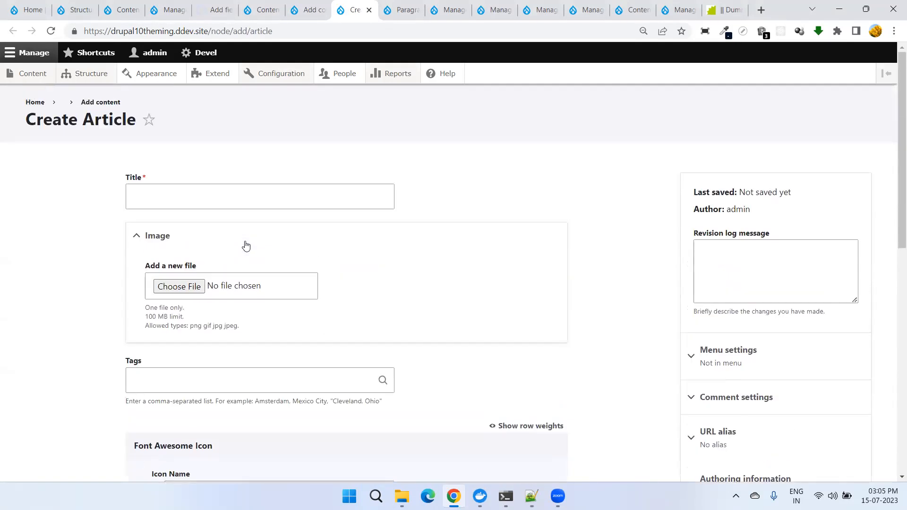
scroll(246, 245, "down", 6)
scroll(244, 243, "up", 6)
left_click(178, 9)
left_click(199, 6)
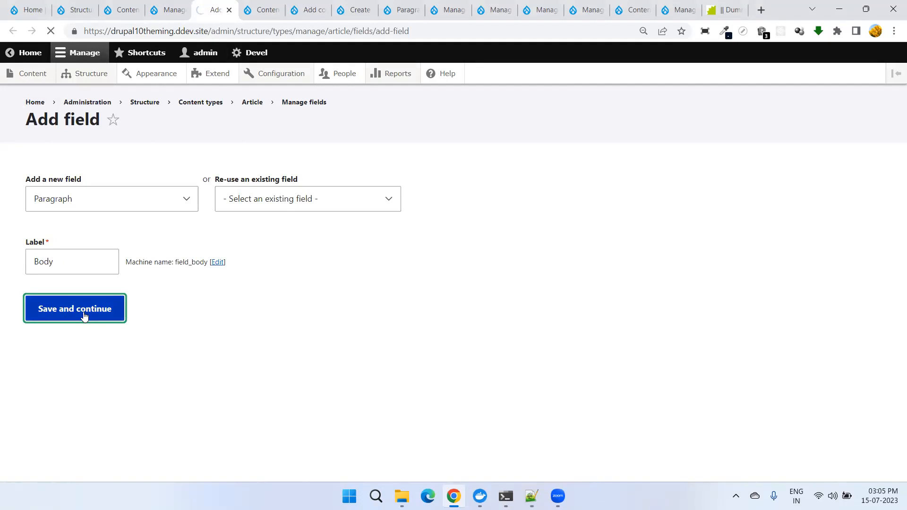
left_click(267, 9)
left_click(201, 8)
left_click(179, 8)
left_click(208, 7)
left_click(165, 8)
left_click(217, 7)
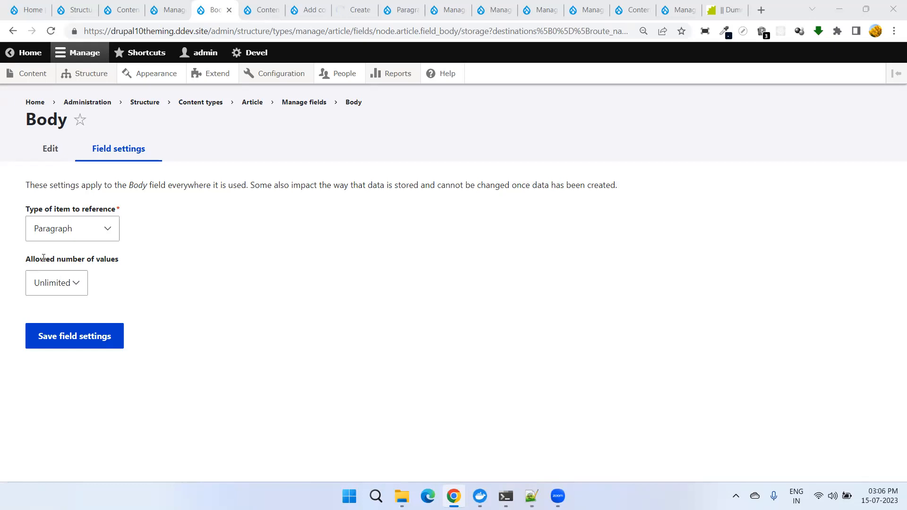
Limit the Article Body field to 1 allowed value and save the storage settings.
left_click(77, 286)
left_click(68, 303)
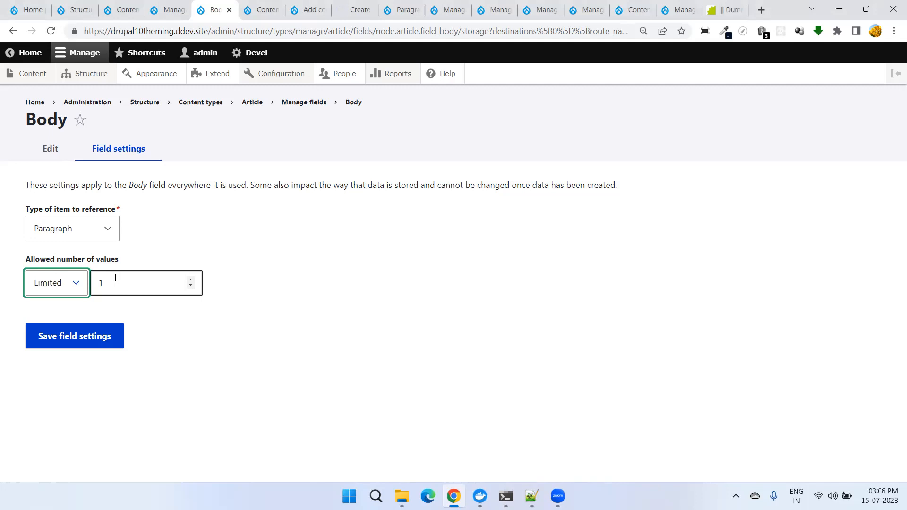
left_click(49, 341)
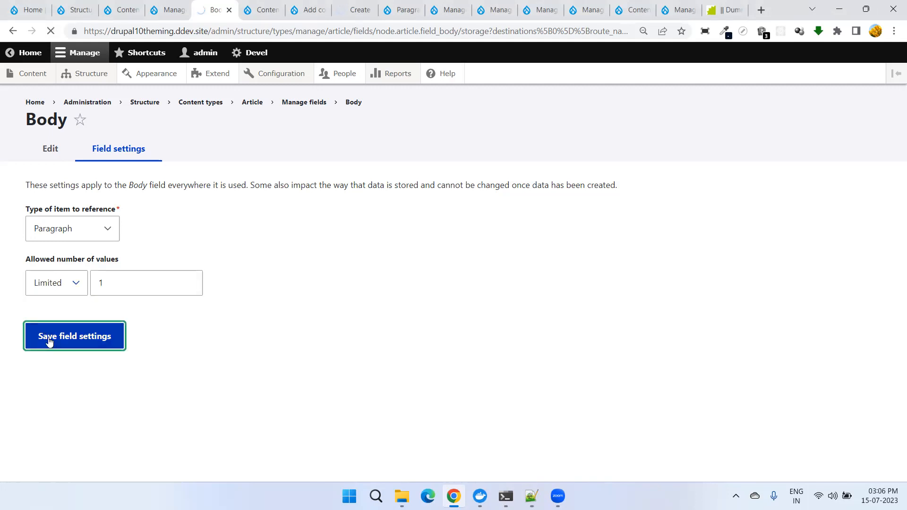
left_click(264, 10)
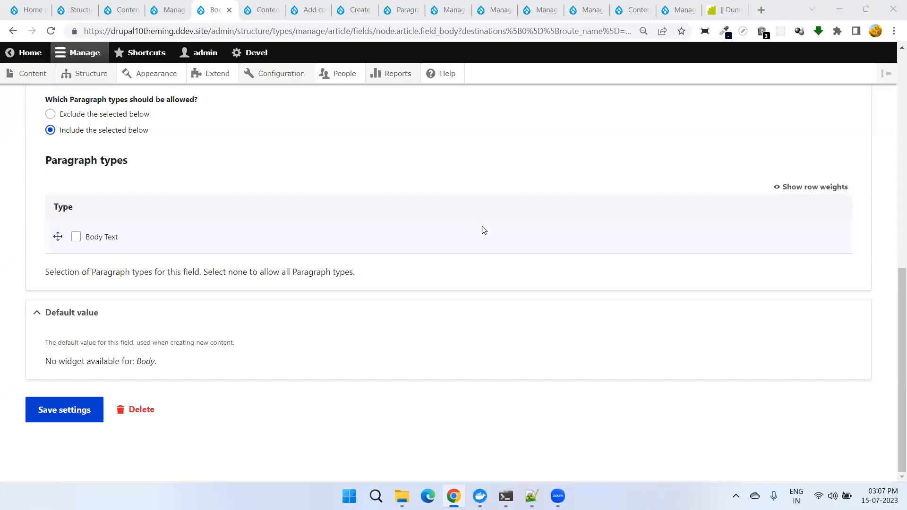
Make the Article Body field required and include Body Text as its allowed Paragraph type.
scroll(473, 229, "up", 8)
scroll(469, 229, "down", 3)
left_click(29, 223)
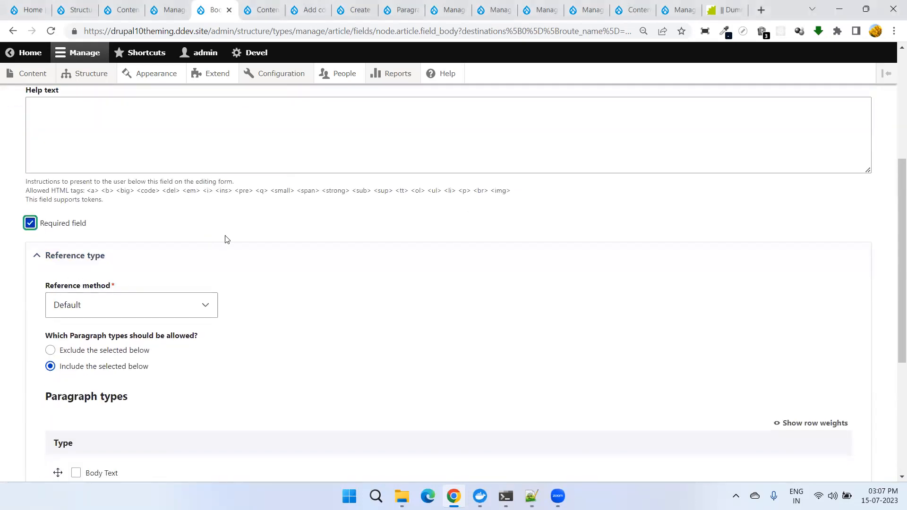
scroll(225, 239, "down", 3)
left_click(176, 194)
scroll(239, 225, "down", 3)
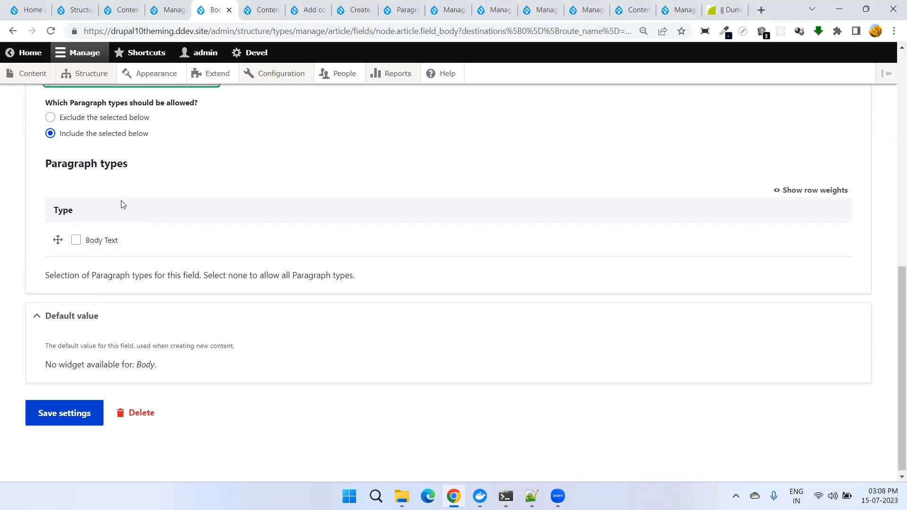
left_click(76, 237)
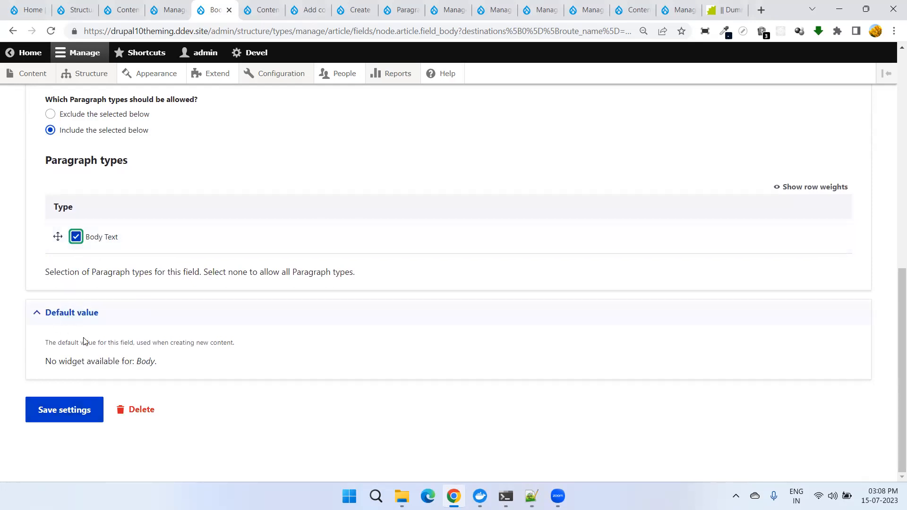
Review the Article Body field's help text, required and reference options, and save the settings.
scroll(102, 329, "up", 2)
scroll(102, 329, "up", 2)
left_click(83, 253)
scroll(182, 289, "up", 5)
scroll(182, 289, "down", 10)
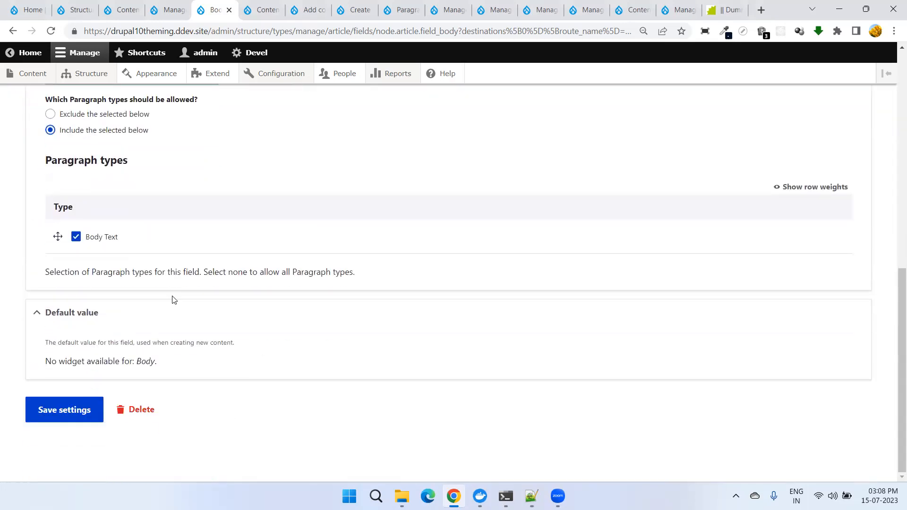
left_click(54, 412)
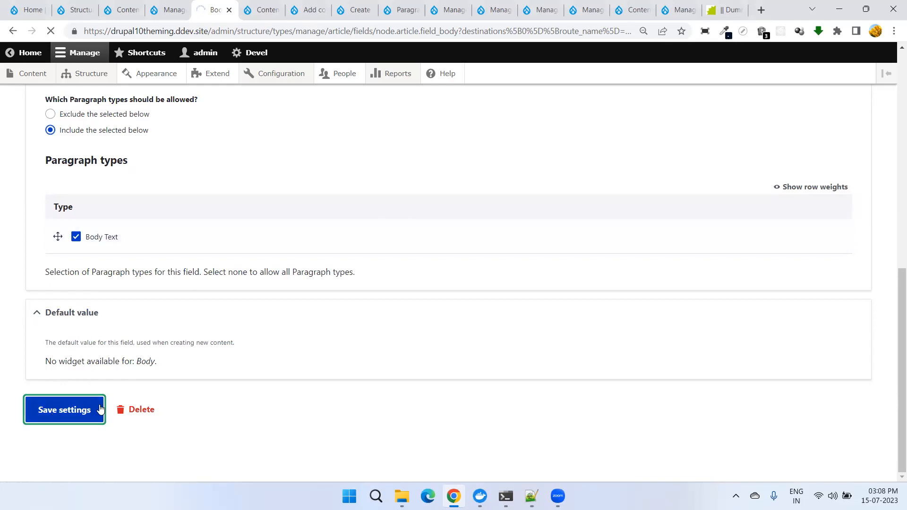
Reload the Create Article form and look through its fields for the new Body paragraph field.
left_click(323, 4)
left_click(356, 5)
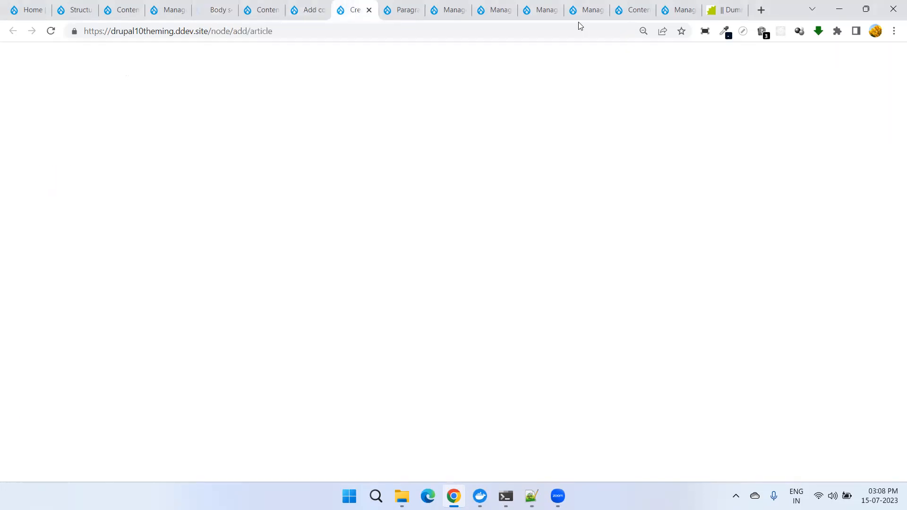
left_click(51, 31)
scroll(296, 228, "down", 3)
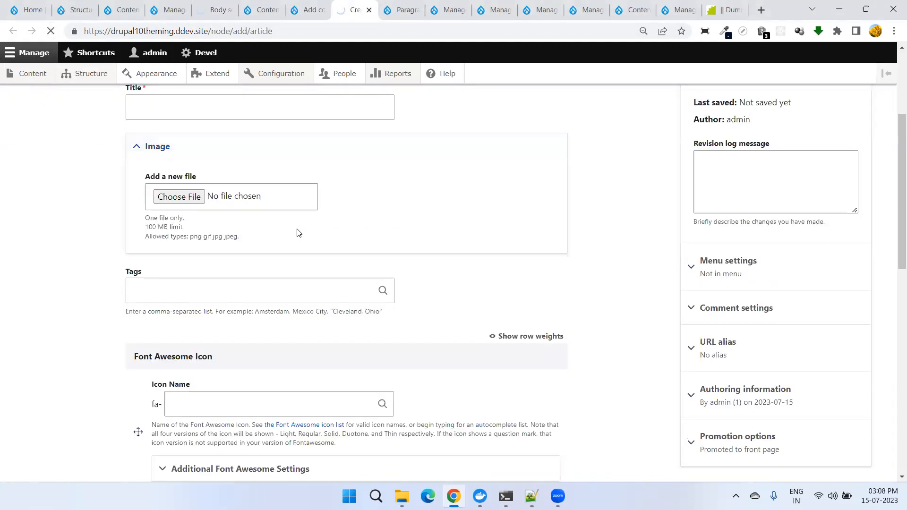
scroll(297, 231, "down", 5)
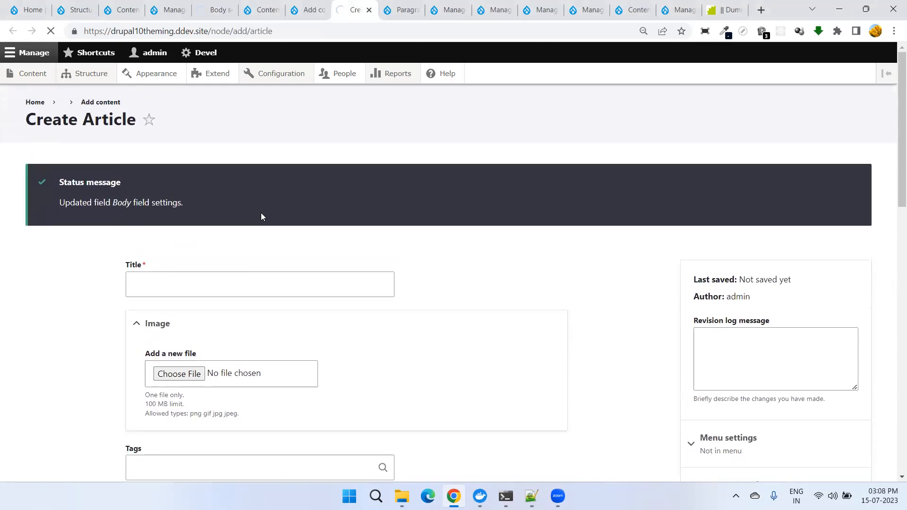
From the Article content type's field management page, open its form display and display management pages in new browser tabs.
left_click(122, 9)
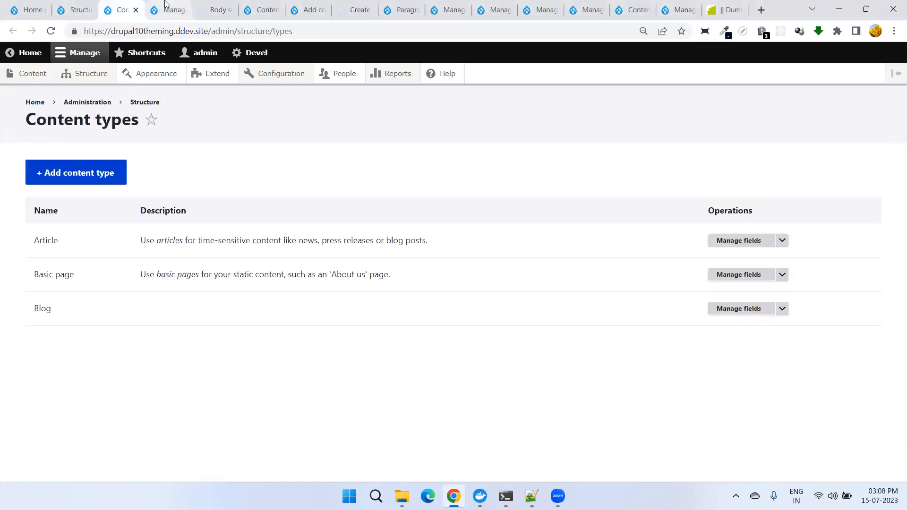
left_click(166, 8)
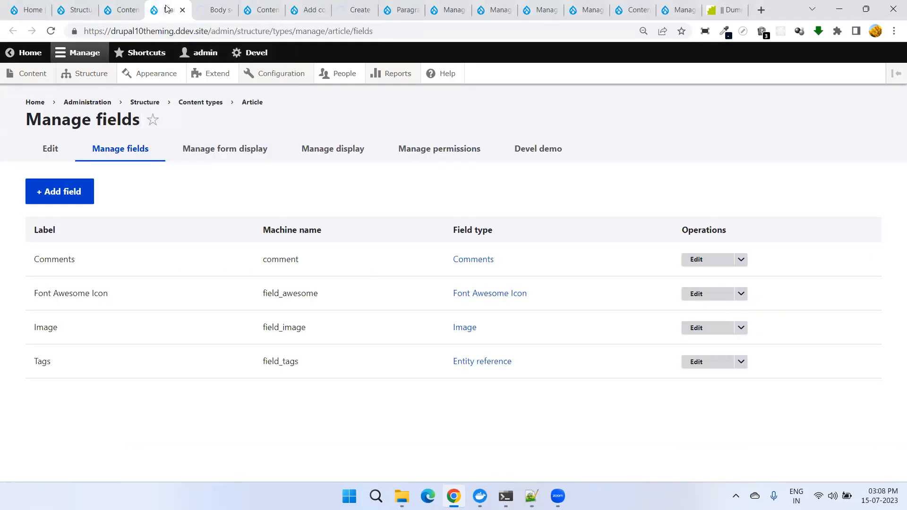
right_click(219, 151)
key("Escape")
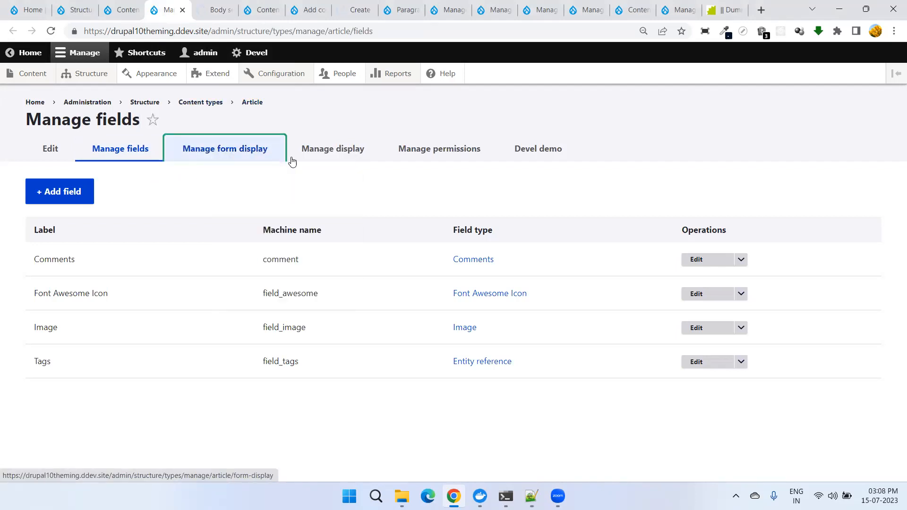
right_click(341, 152)
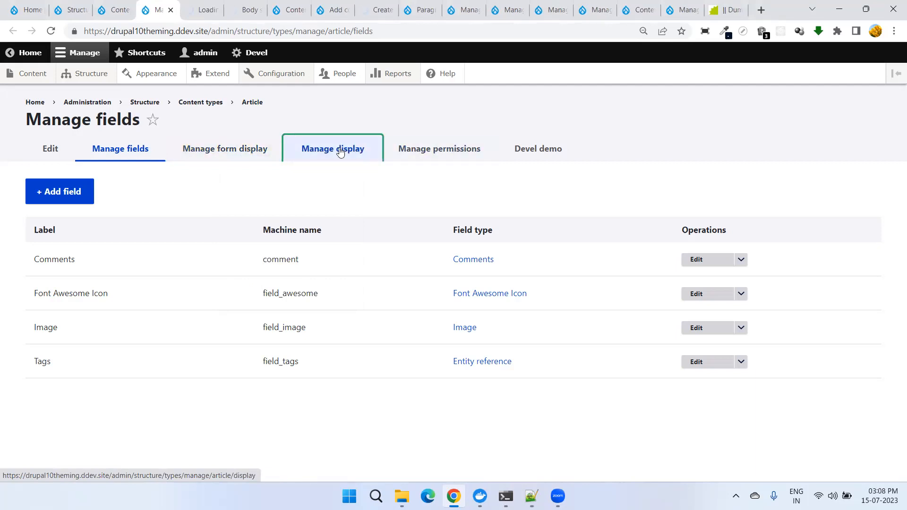
left_click(395, 161)
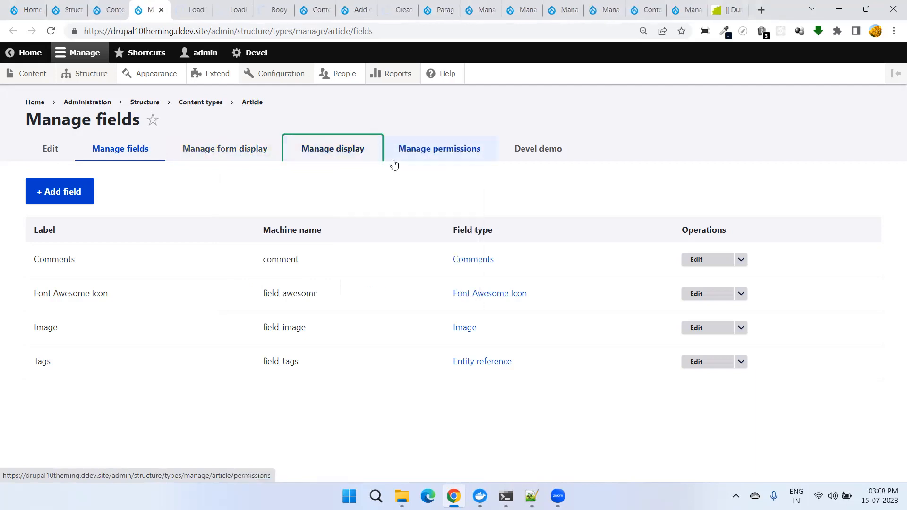
Return to the Create Article form and examine the Body Text paragraph's editor along with the other fields.
left_click(360, 10)
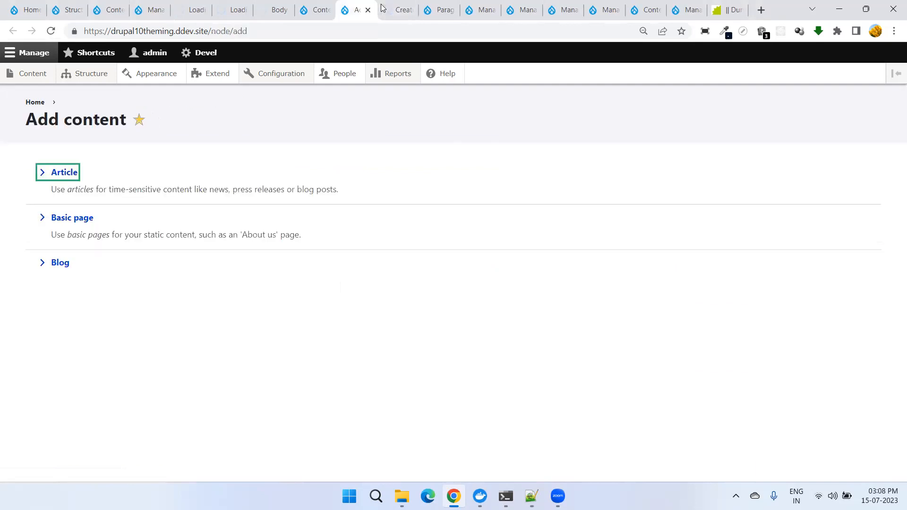
left_click(399, 9)
scroll(213, 295, "down", 10)
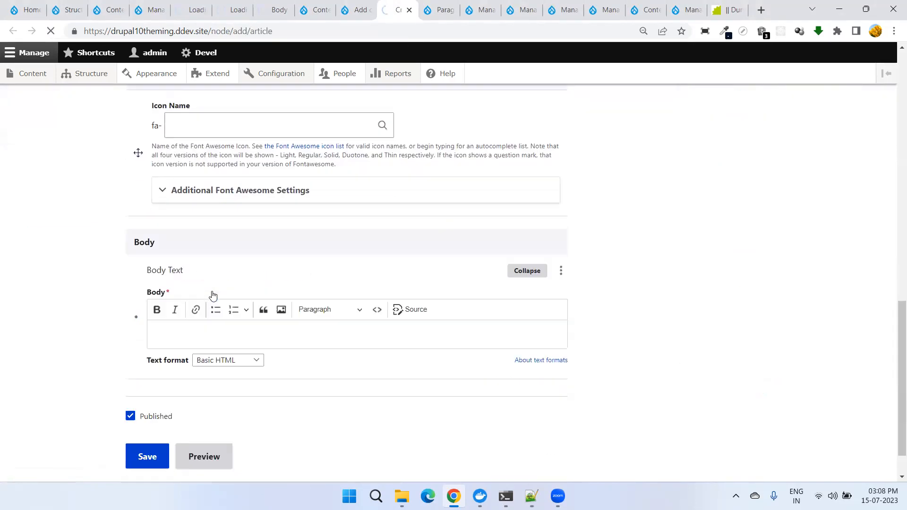
scroll(213, 291, "up", 7)
scroll(212, 291, "up", 4)
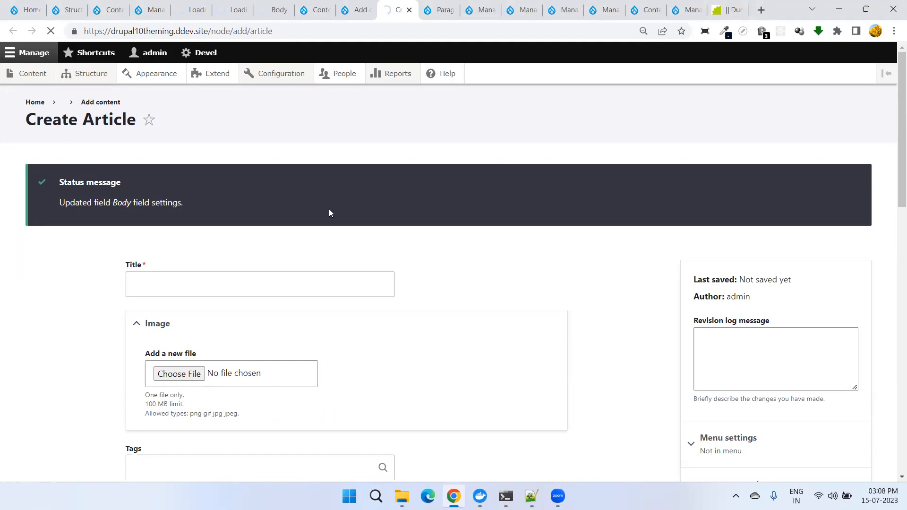
scroll(330, 211, "down", 13)
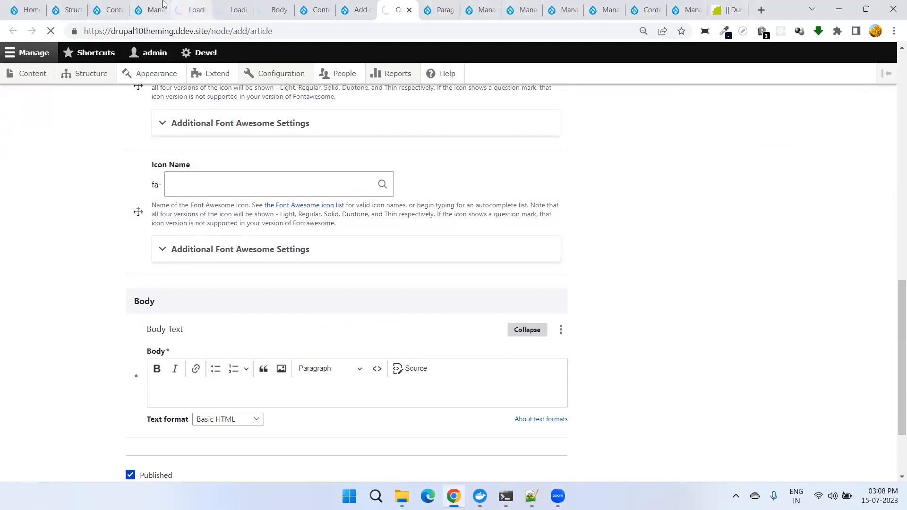
left_click(163, 6)
left_click(198, 5)
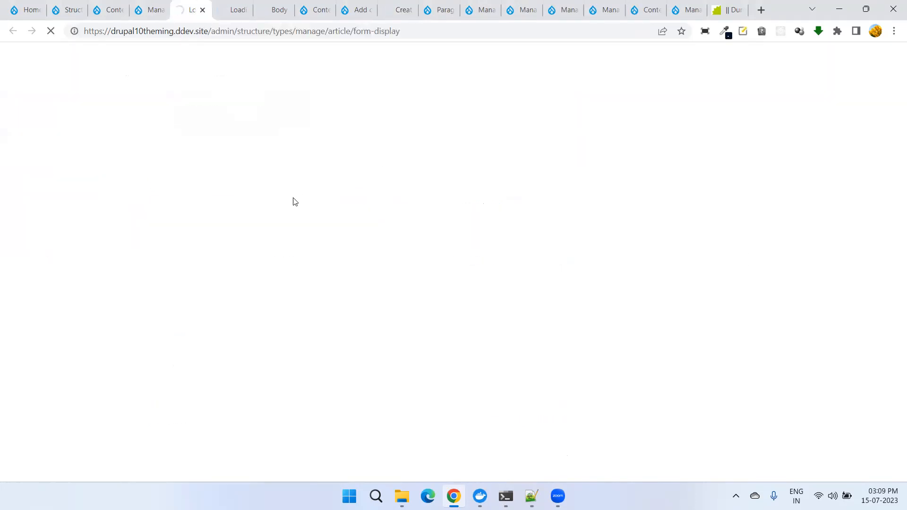
left_click(233, 7)
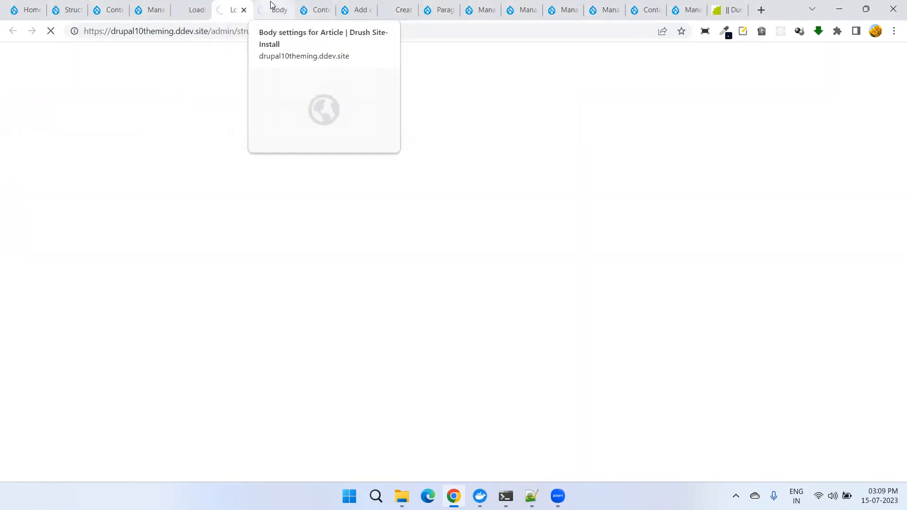
left_click(274, 7)
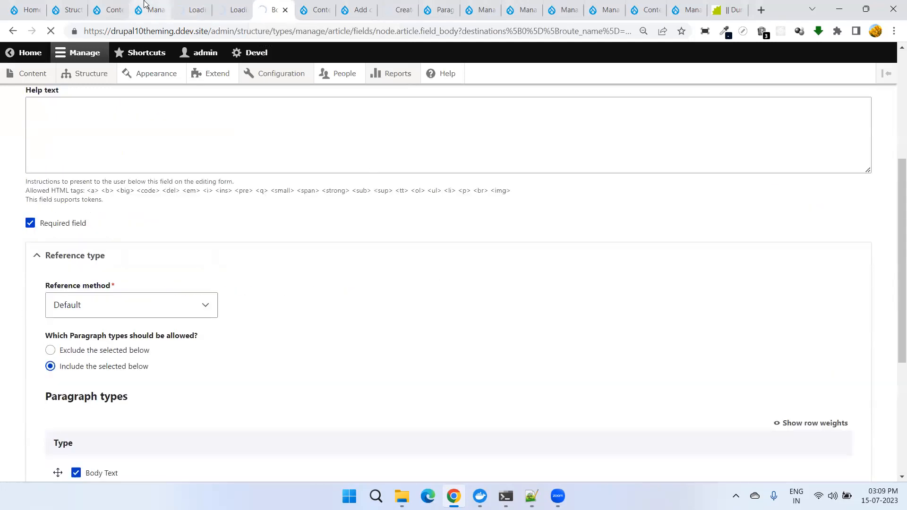
left_click(150, 10)
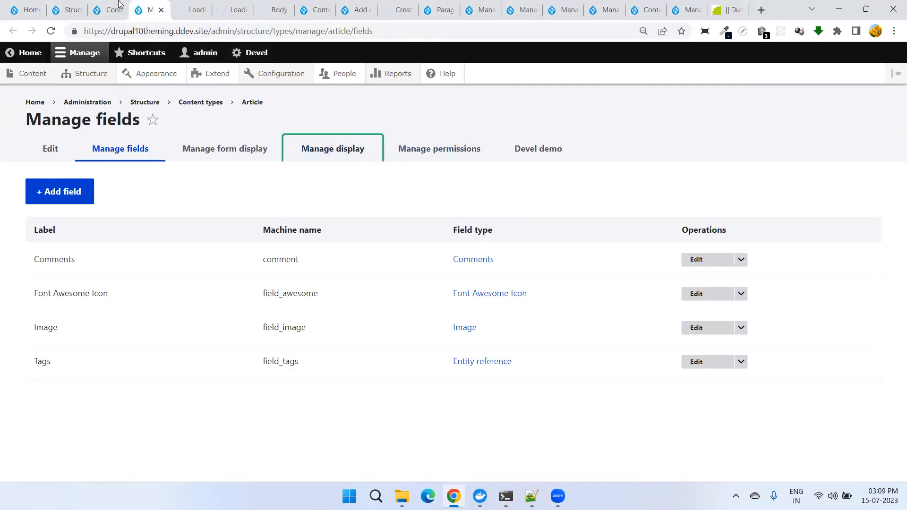
left_click(192, 9)
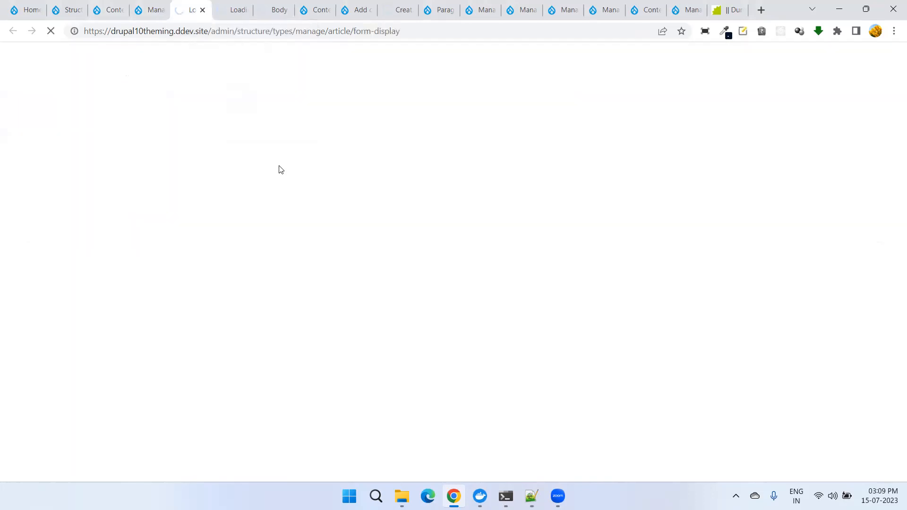
On Article's default display management page, move the Body field above Image to the start of the field order and save.
left_click(236, 8)
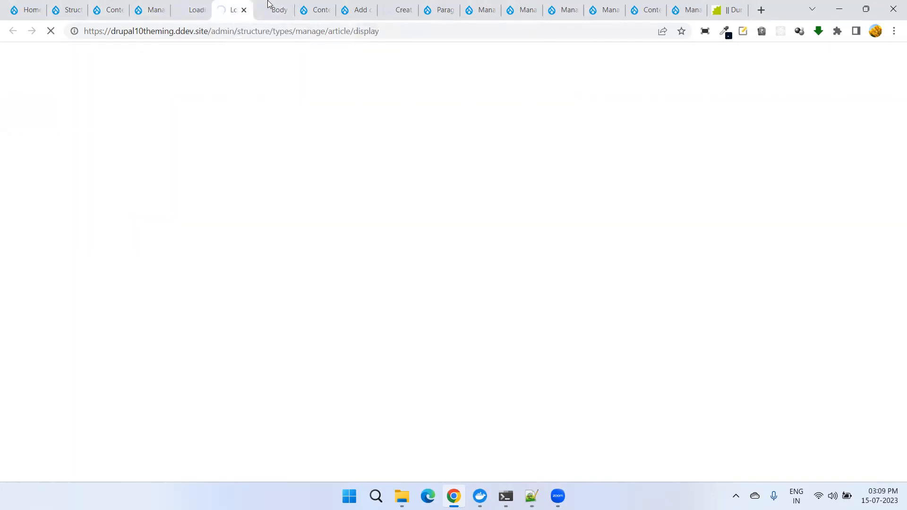
left_click(270, 5)
left_click(141, 7)
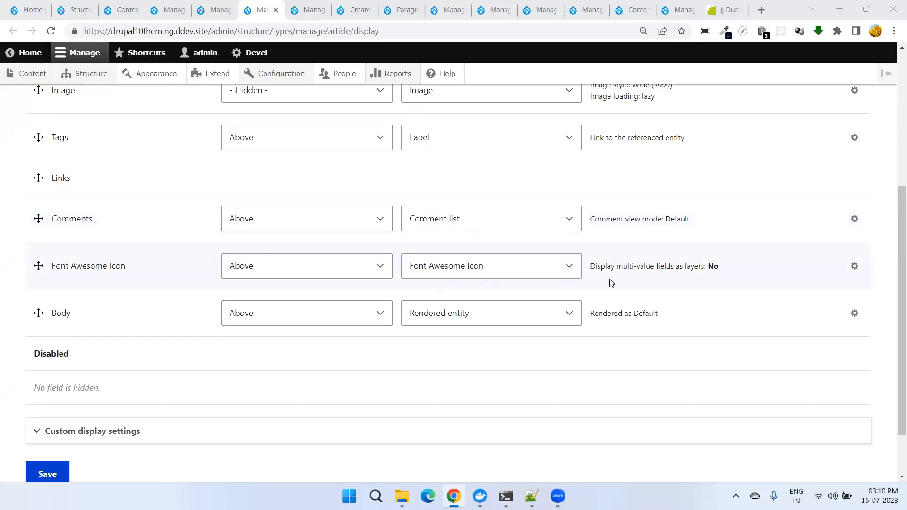
scroll(613, 276, "up", 5)
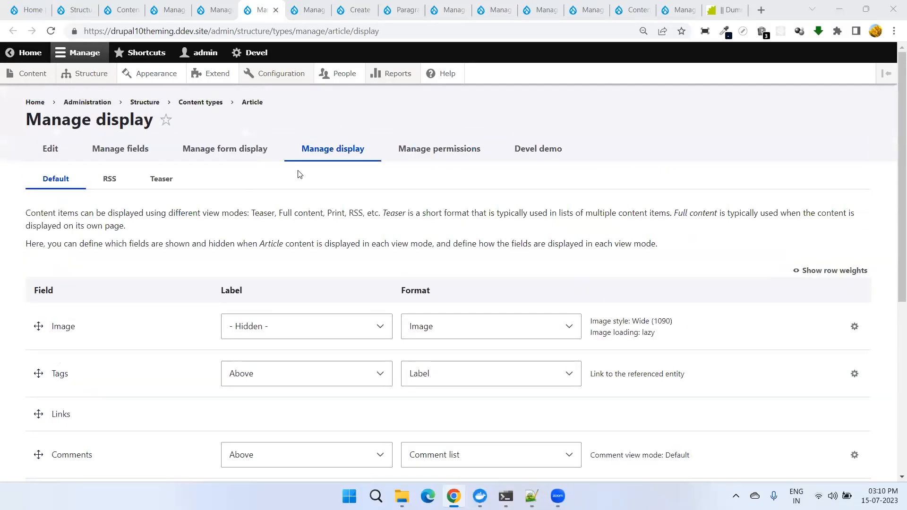
scroll(338, 138, "down", 2)
scroll(338, 138, "down", 3)
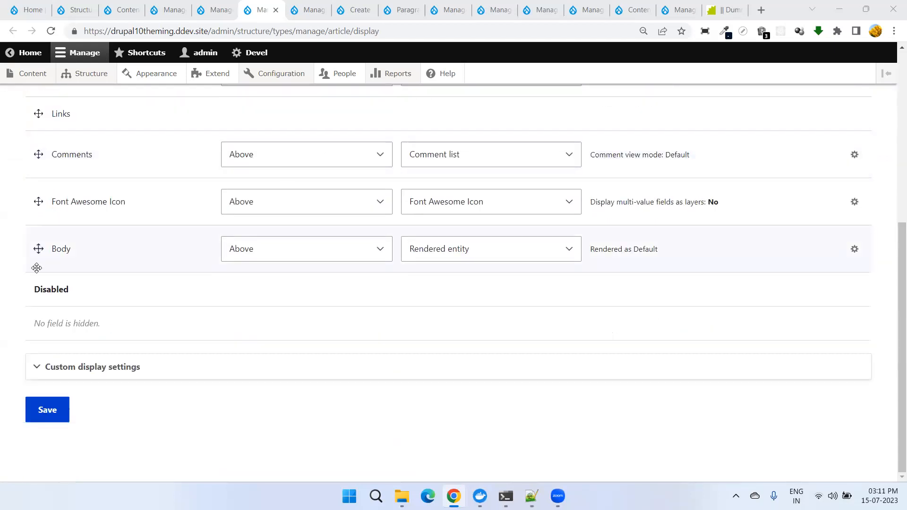
scroll(54, 267, "up", 2)
left_click_drag(38, 367, 57, 210)
scroll(57, 211, "up", 5)
left_click_drag(37, 431, 39, 392)
scroll(99, 232, "down", 5)
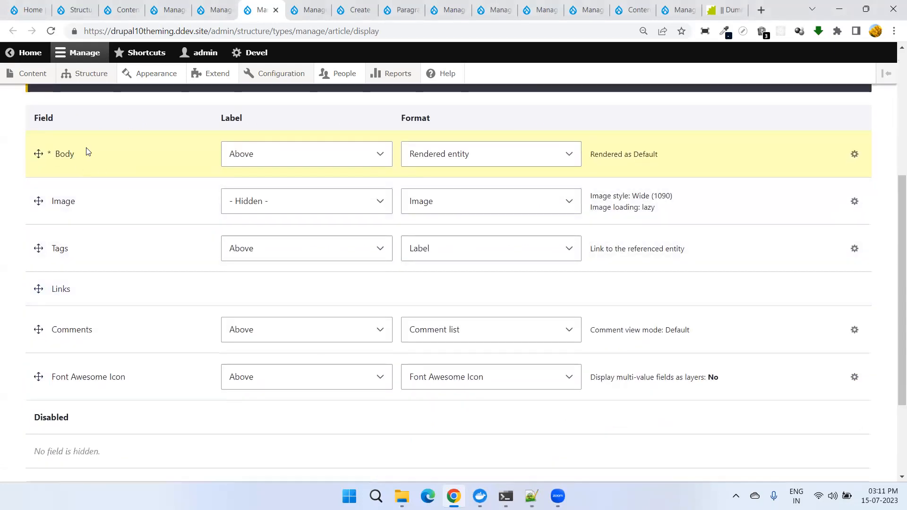
scroll(86, 151, "down", 3)
left_click(52, 413)
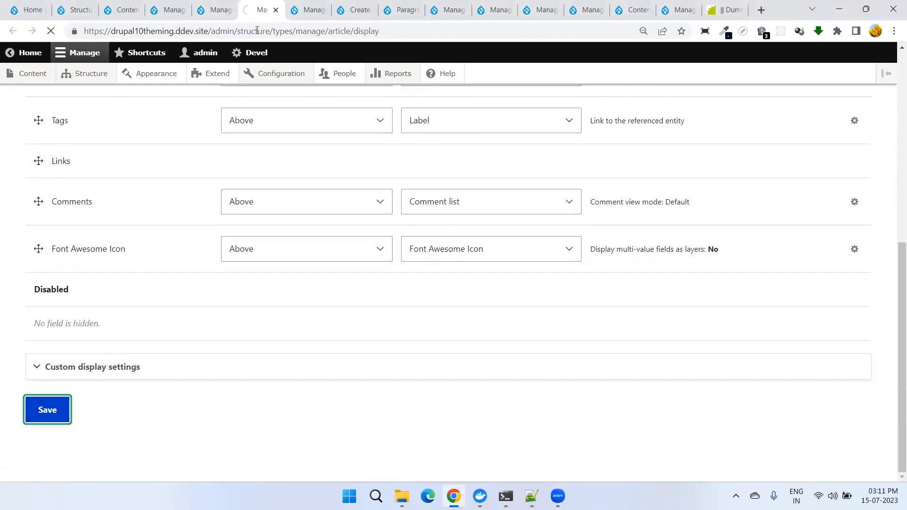
Examine the Body field's widget choices and settings on Article's form display management page.
left_click(215, 10)
scroll(94, 280, "down", 3)
scroll(71, 236, "up", 1)
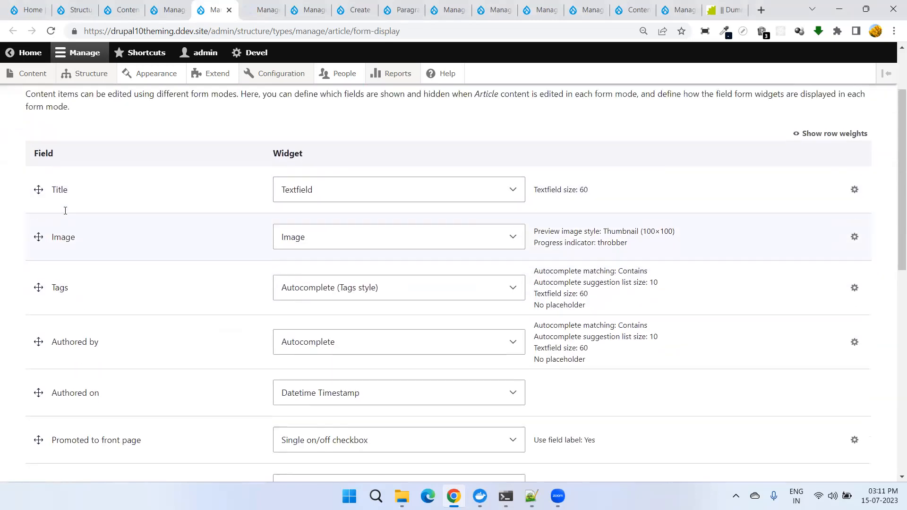
scroll(66, 211, "up", 2)
scroll(165, 286, "down", 10)
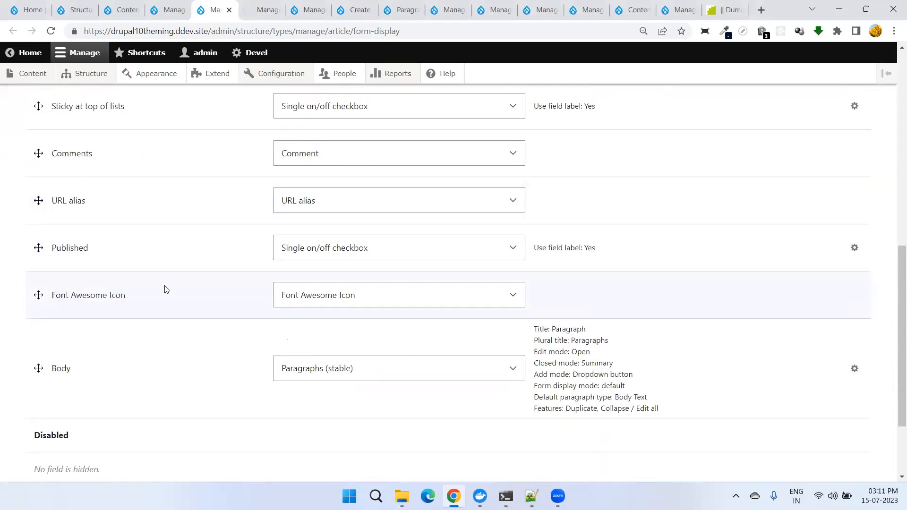
left_click(359, 258)
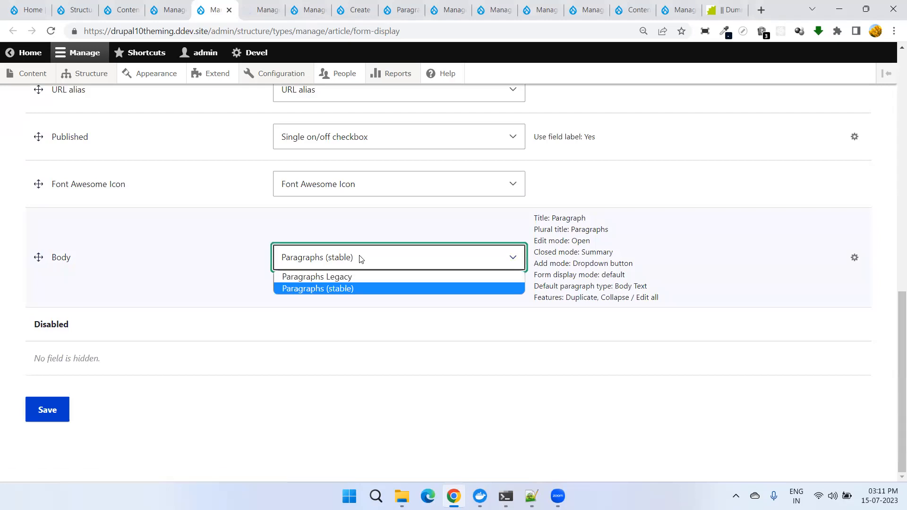
left_click(681, 258)
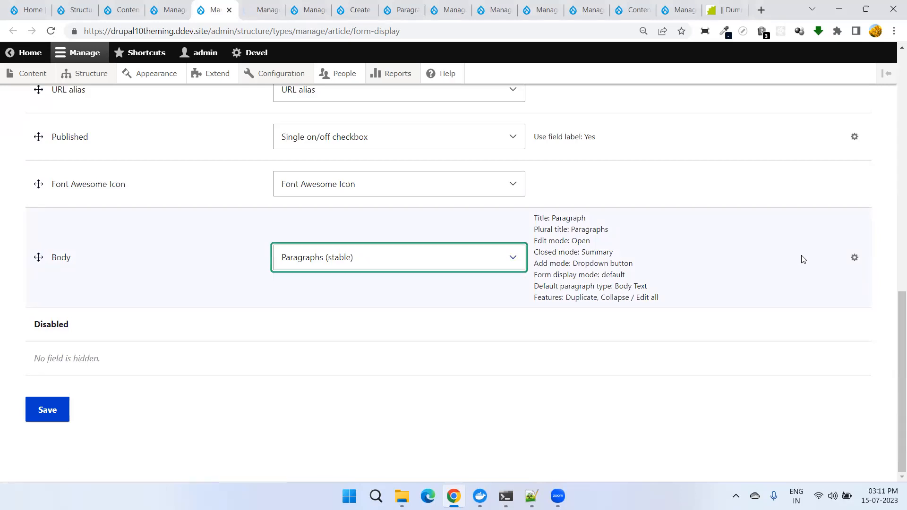
left_click(853, 258)
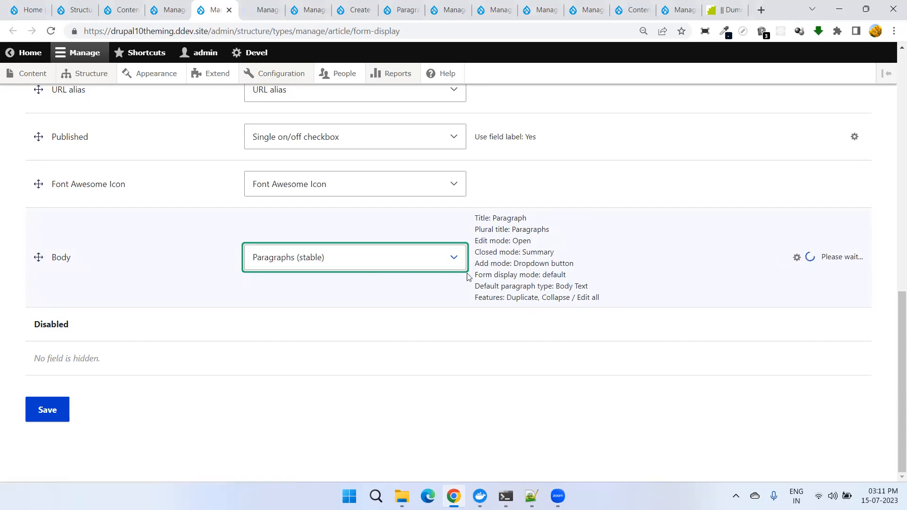
Move the Body field directly below Title in Article's form display and save the new order.
left_click_drag(34, 255, 51, 235)
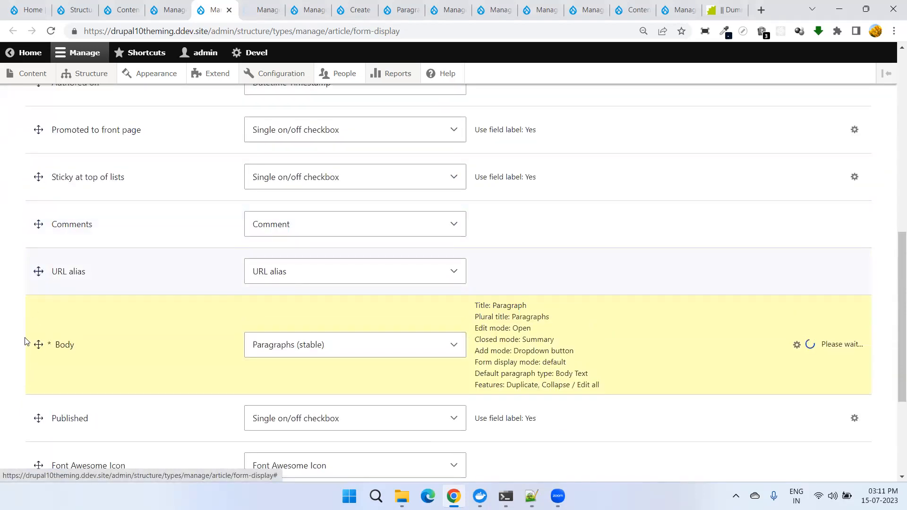
mouse_move(33, 344)
left_mouse_down()
mouse_move(29, 178)
mouse_move(51, 263)
mouse_move(36, 332)
mouse_move(57, 162)
mouse_move(61, 209)
mouse_move(38, 354)
mouse_move(34, 243)
mouse_move(36, 343)
left_mouse_up()
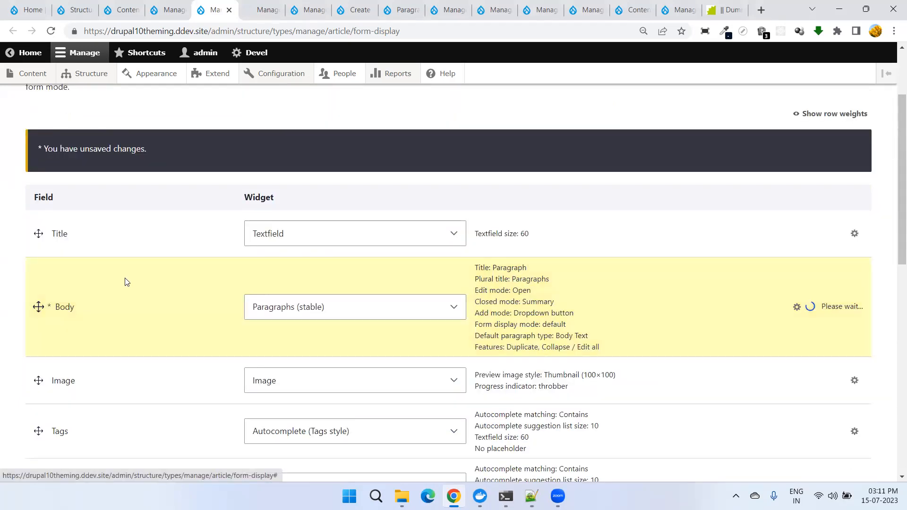
scroll(131, 235, "down", 13)
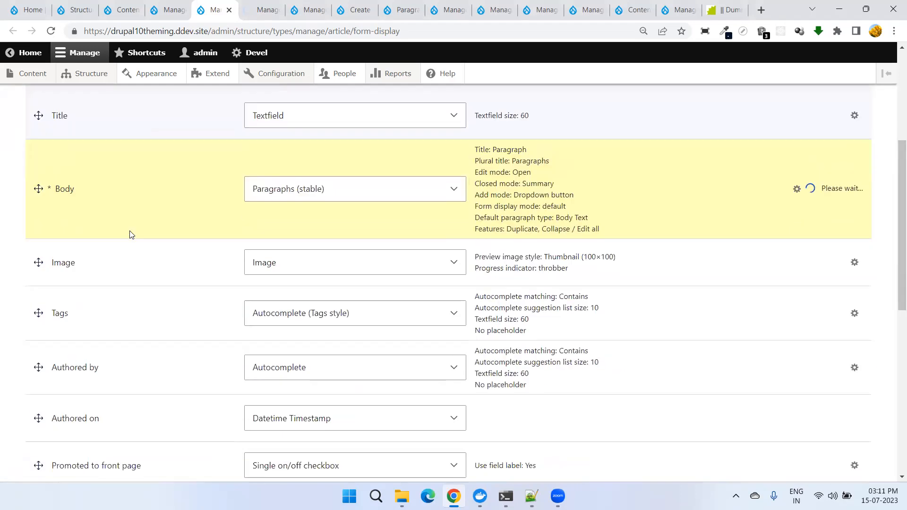
left_click(46, 408)
Return to the Create Article form and look through the order of its fields.
left_click(262, 9)
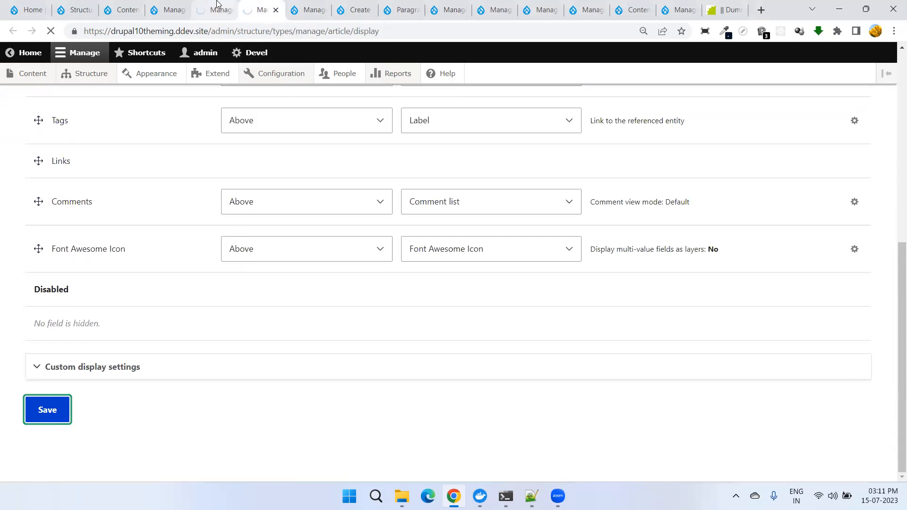
left_click(218, 8)
left_click(259, 9)
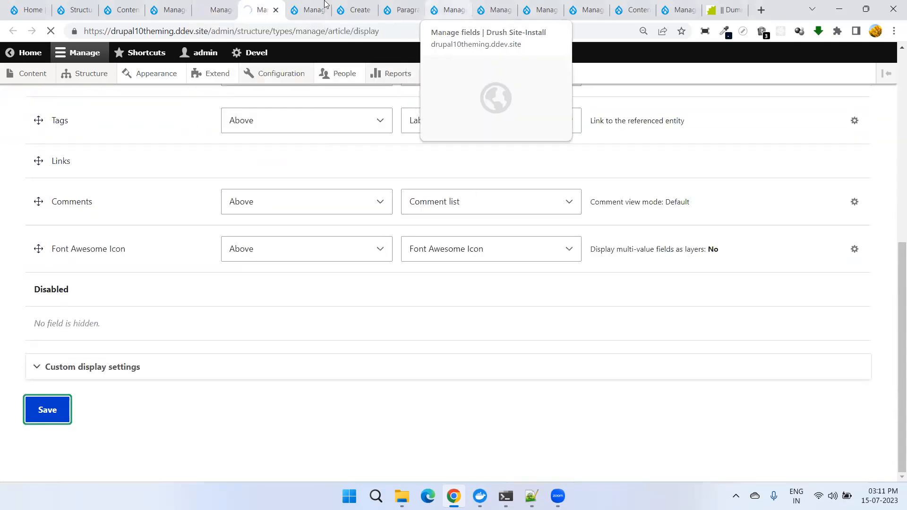
left_click(354, 9)
scroll(151, 166, "down", 2)
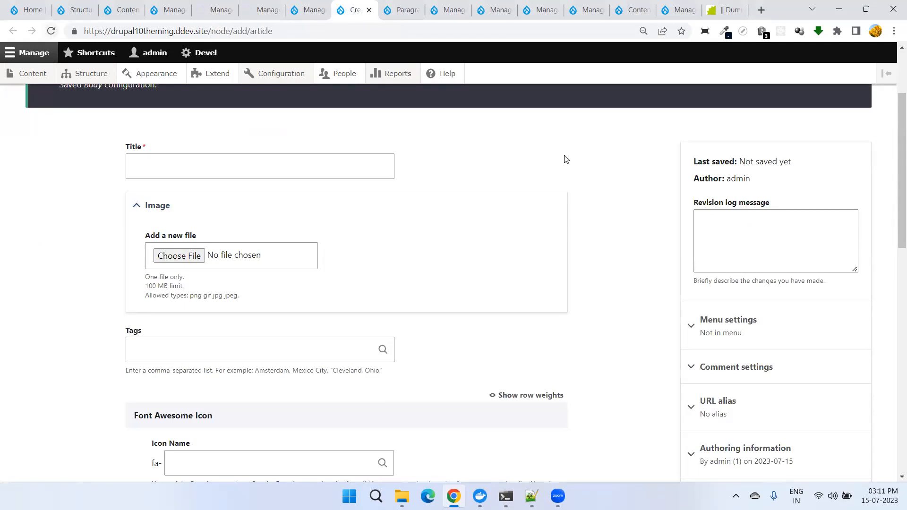
left_click(126, 170)
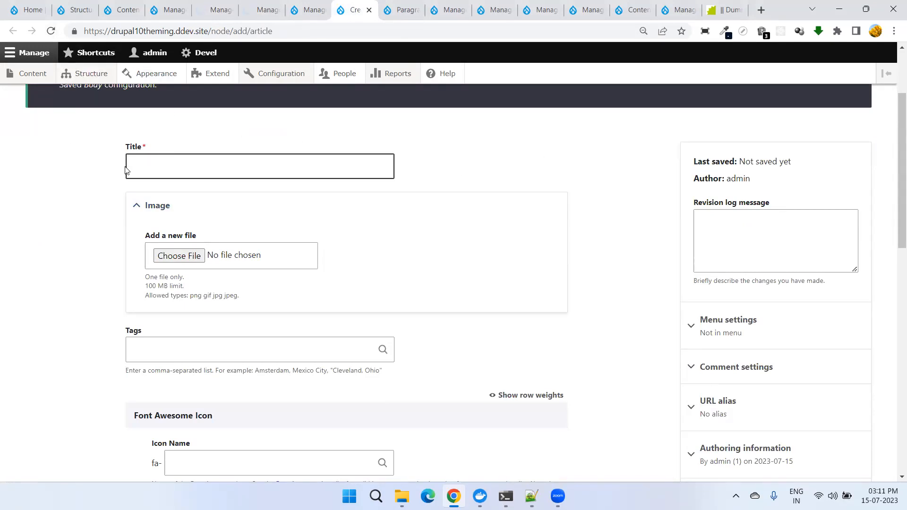
scroll(179, 255, "down", 6)
scroll(179, 236, "up", 5)
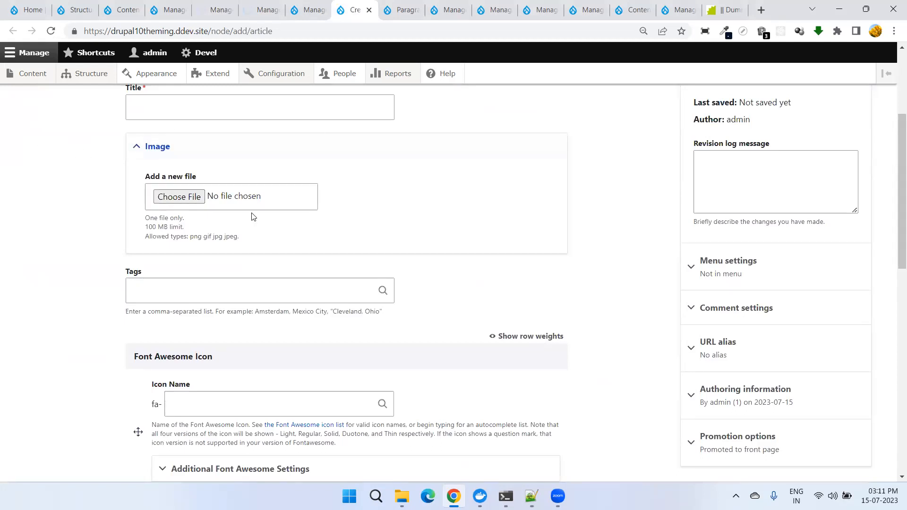
scroll(232, 230, "down", 6)
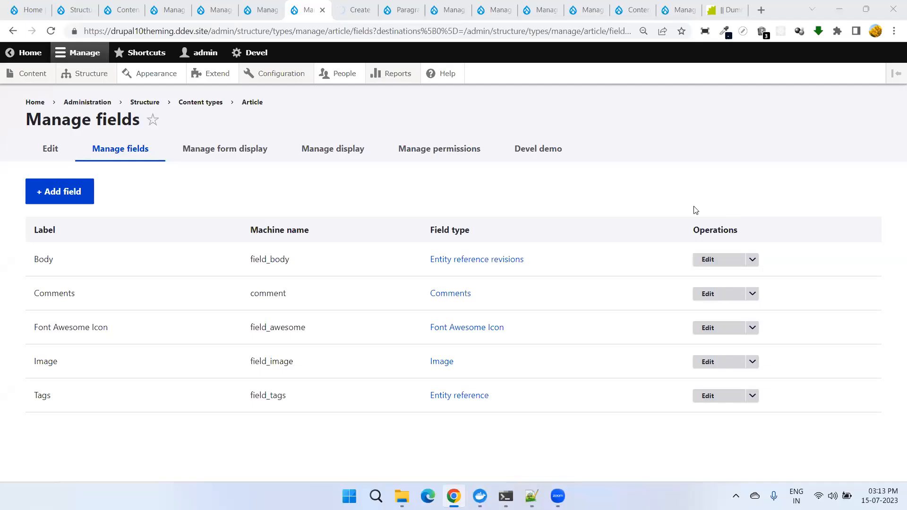
Check the Body field's saved position on Article's form display and display management pages.
left_click(210, 12)
scroll(133, 307, "down", 8)
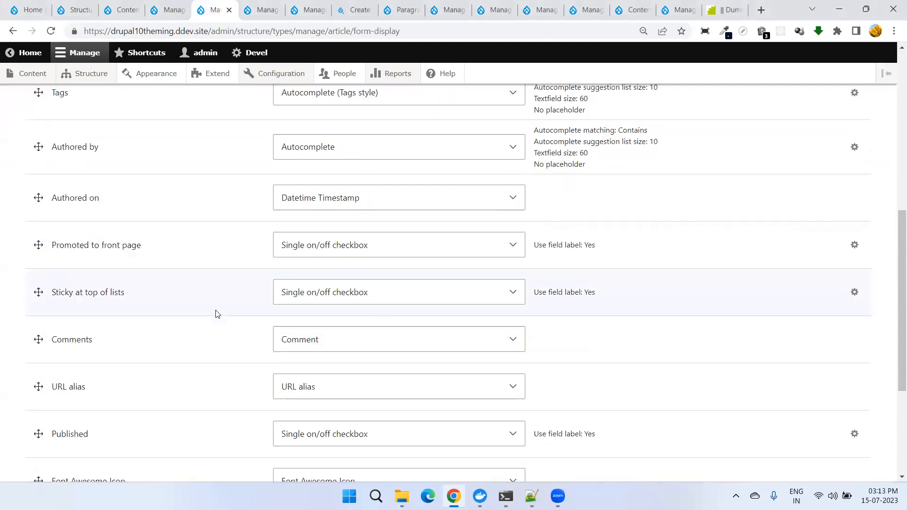
scroll(217, 314, "up", 8)
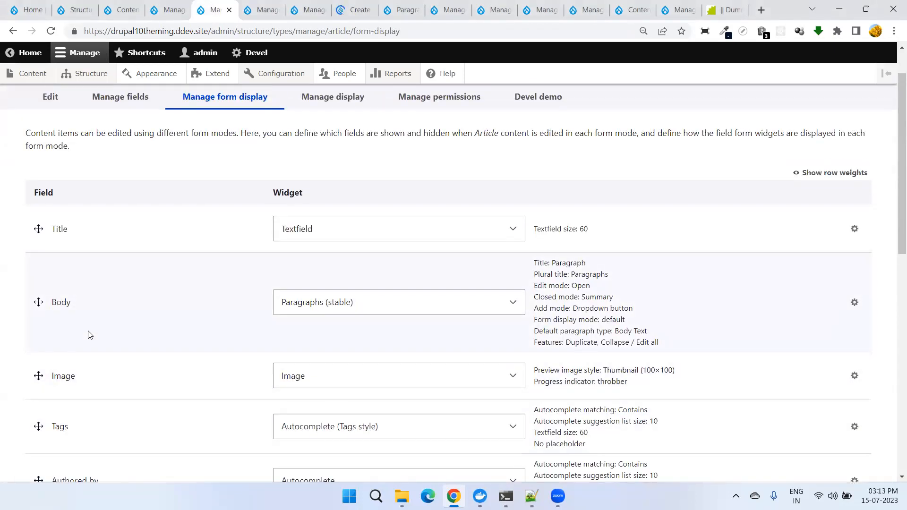
left_click(260, 10)
scroll(118, 283, "down", 5)
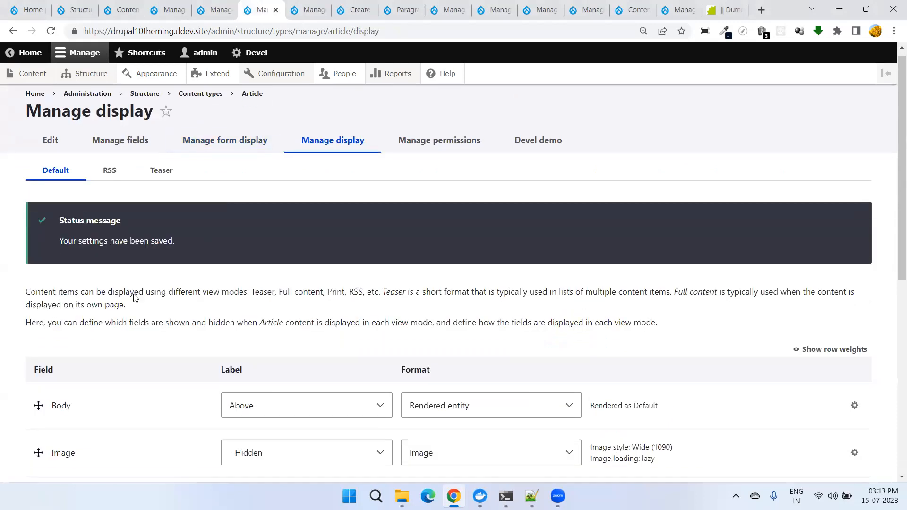
scroll(89, 274, "up", 5)
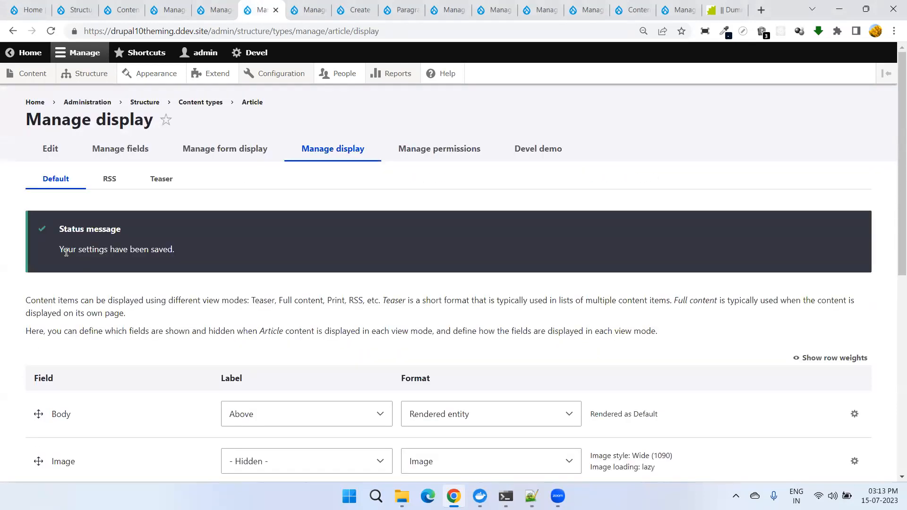
left_click_drag(59, 250, 191, 256)
scroll(122, 270, "down", 3)
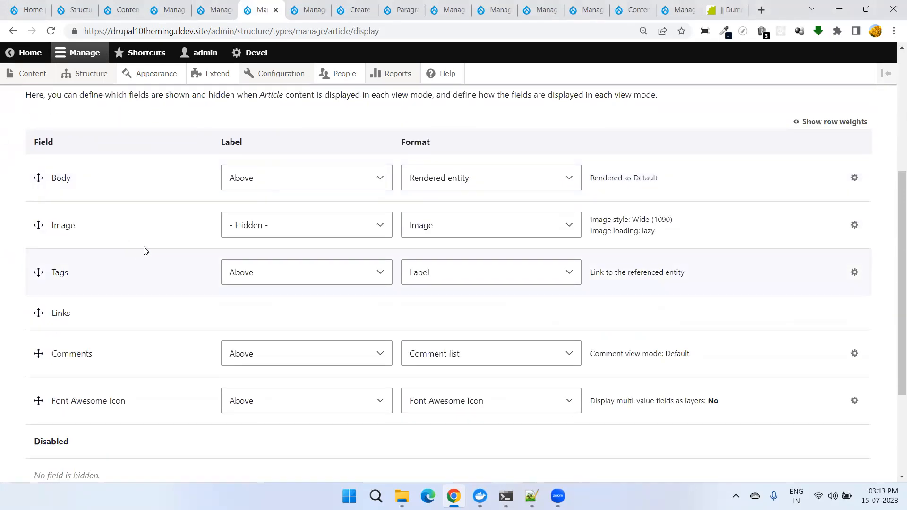
Examine the label placement and format options available for the Body field in Article's default display.
left_click(292, 184)
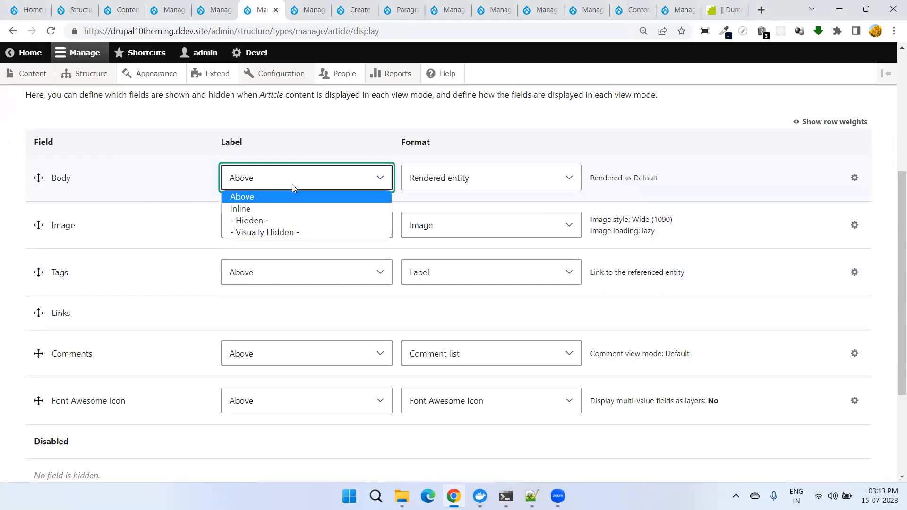
left_click(293, 186)
left_click(452, 178)
left_click(451, 178)
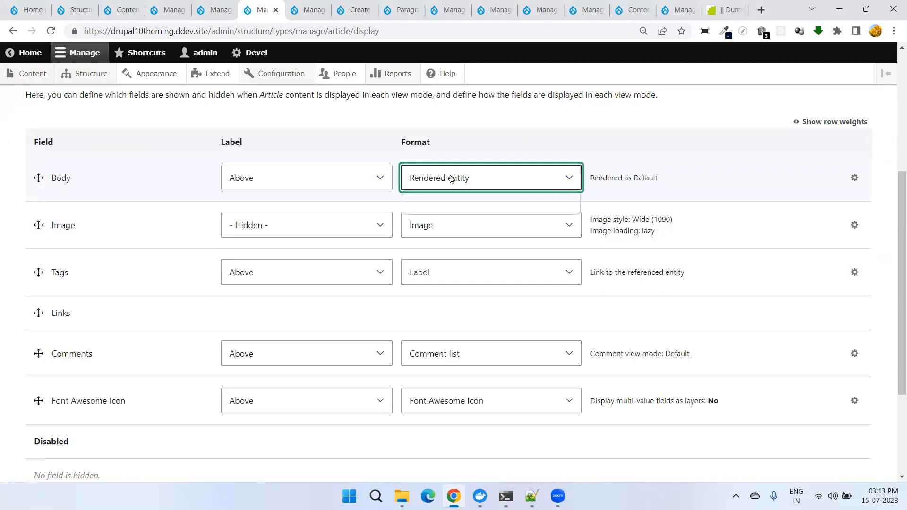
Return to the Create Article form and enter "Demo Paragraphs" as the article's title.
left_click(355, 9)
scroll(302, 212, "up", 3)
scroll(281, 218, "down", 1)
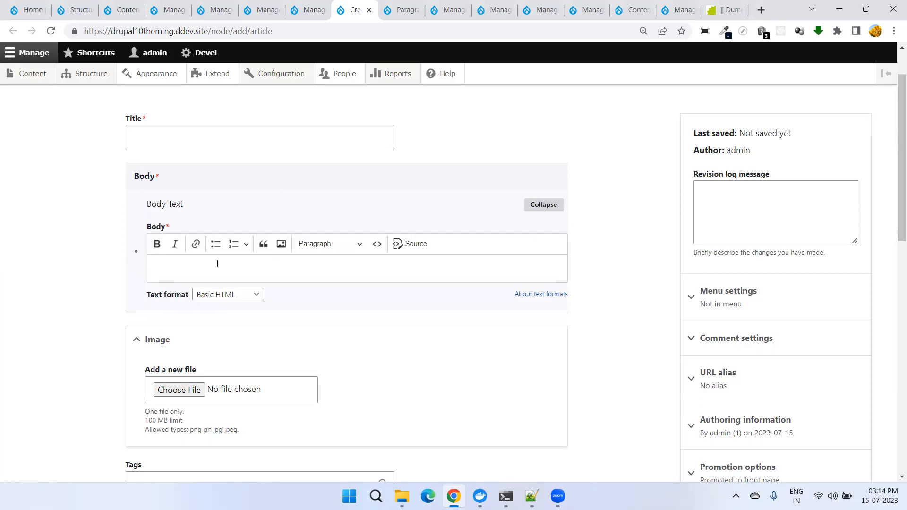
left_click(169, 136)
type("Demo Paragraphs")
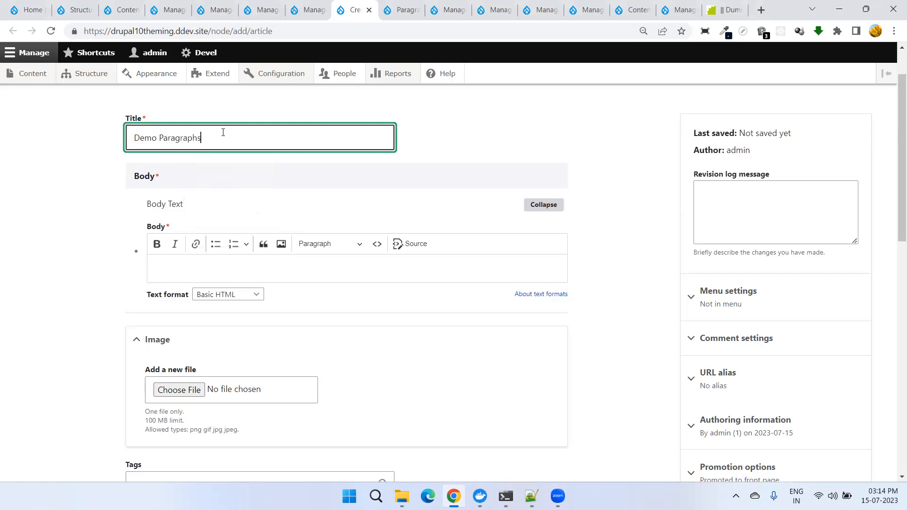
Switch to the Blind Text Generator page and copy the three Lorem ipsum paragraphs of dummy text.
left_click(725, 10)
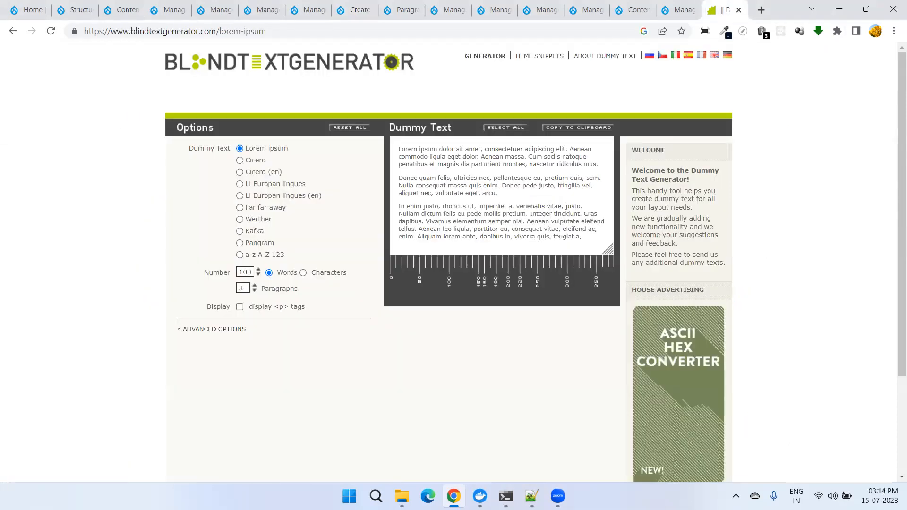
key("ctrl+a")
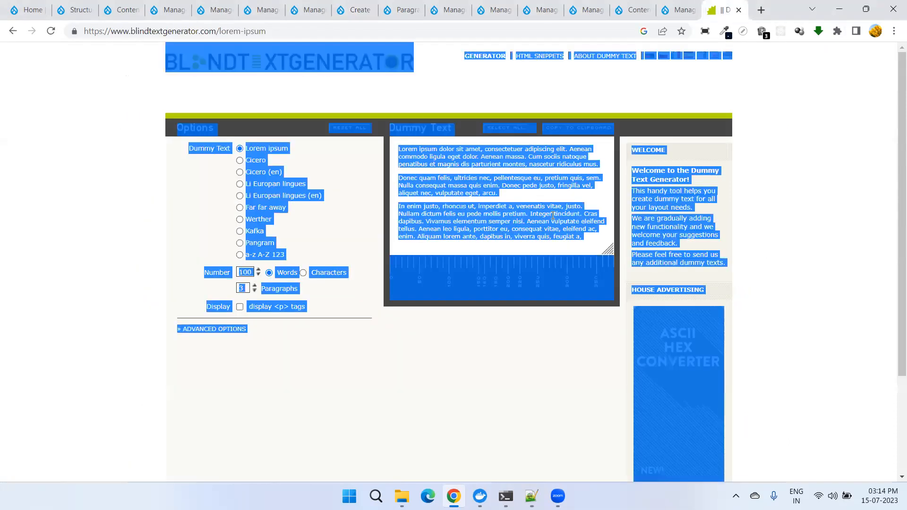
left_click(449, 181)
left_click_drag(399, 149, 593, 245)
key("ctrl+c")
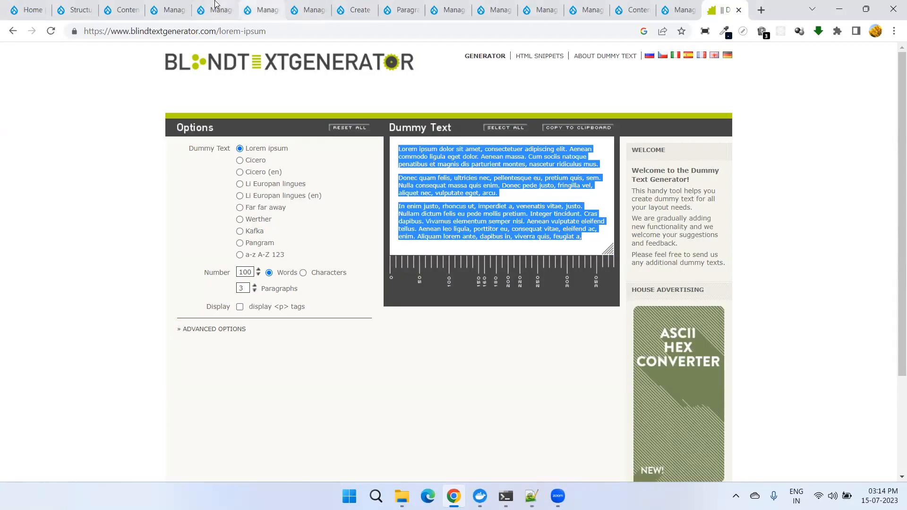
Paste the copied Lorem ipsum text into the Body Text paragraph's Body editor on the Create Article form.
left_click(264, 10)
left_click(307, 9)
left_click(355, 9)
left_click(180, 258)
key("ctrl+v")
scroll(244, 265, "down", 6)
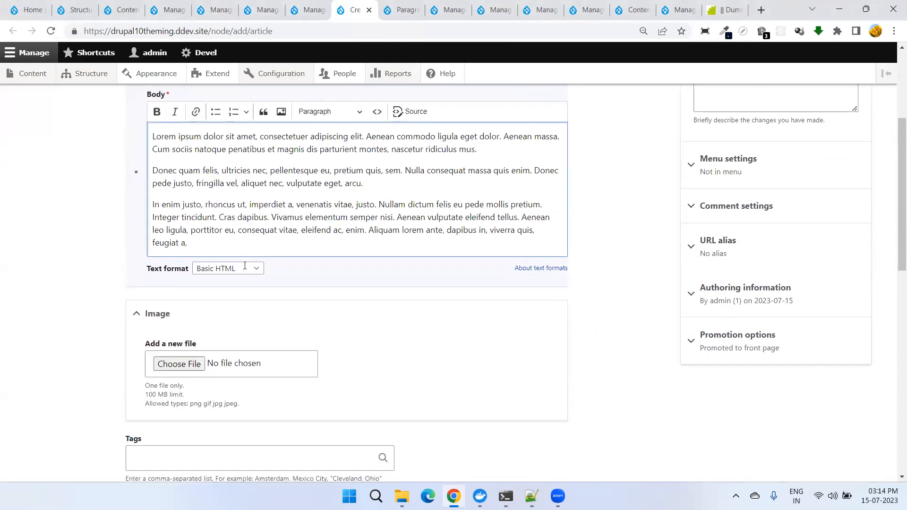
Tag the article with "drupal" and save it as published.
scroll(209, 201, "down", 2)
left_click(201, 183)
type("drupal")
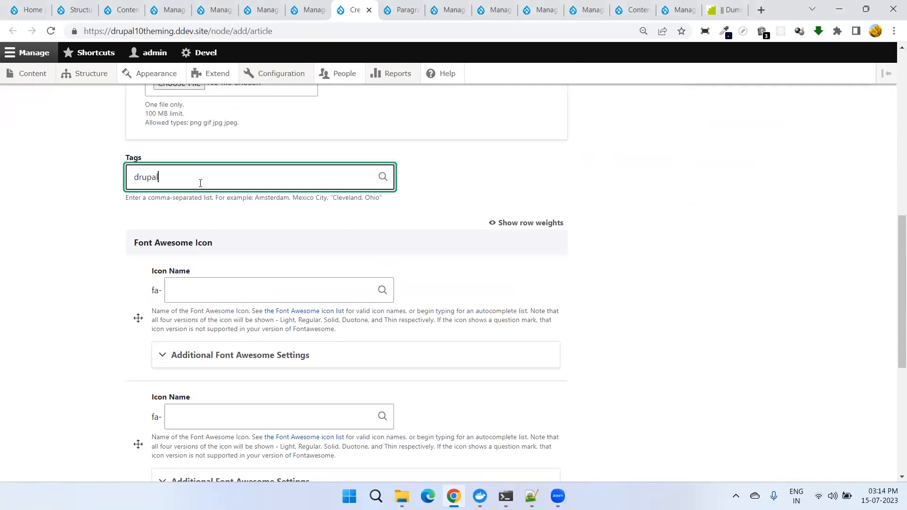
scroll(240, 296, "down", 6)
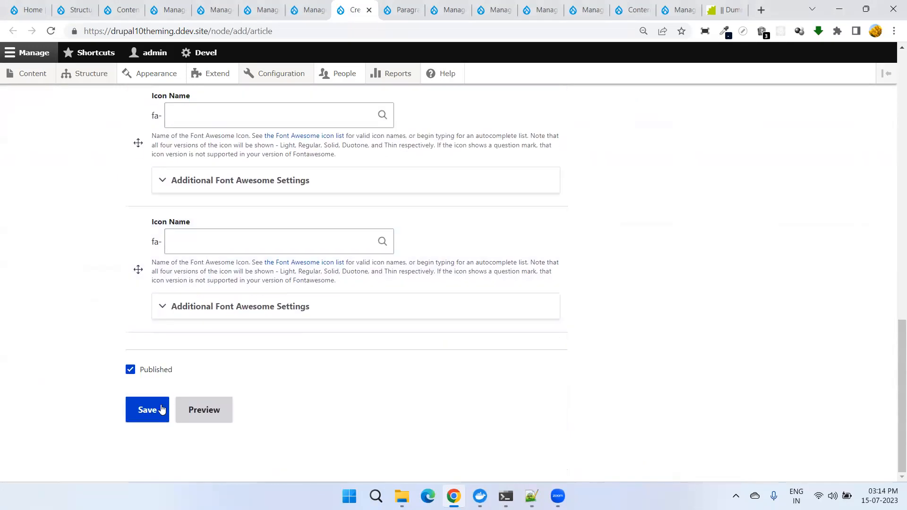
left_click(150, 413)
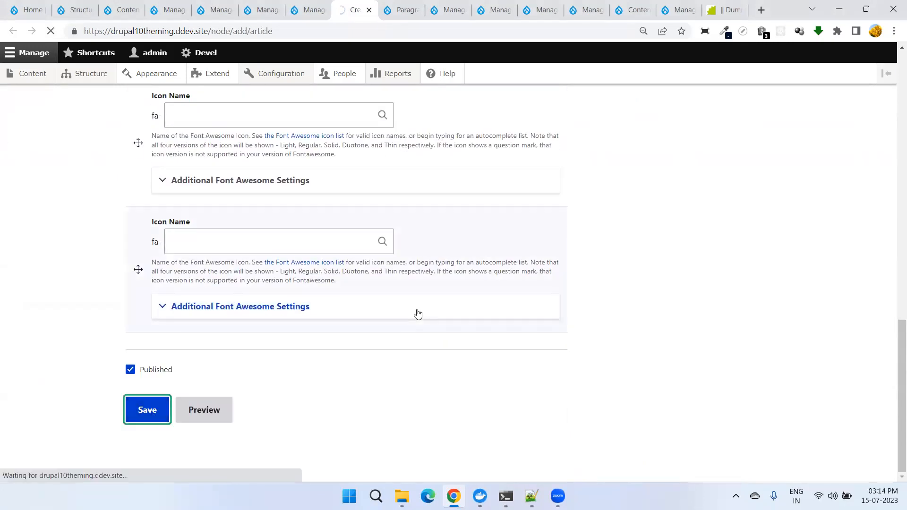
scroll(417, 312, "up", 15)
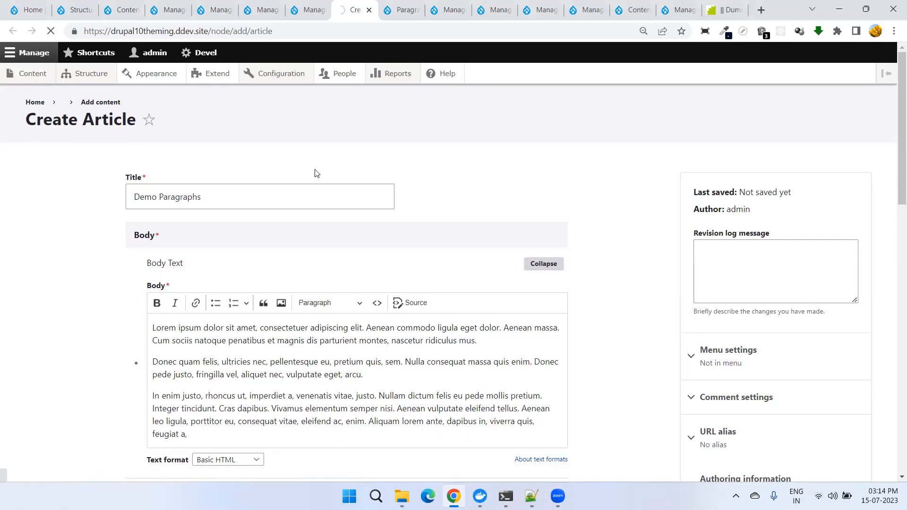
Review the title, Body paragraph text and tags on the published Demo Paragraphs article page.
scroll(294, 277, "down", 2)
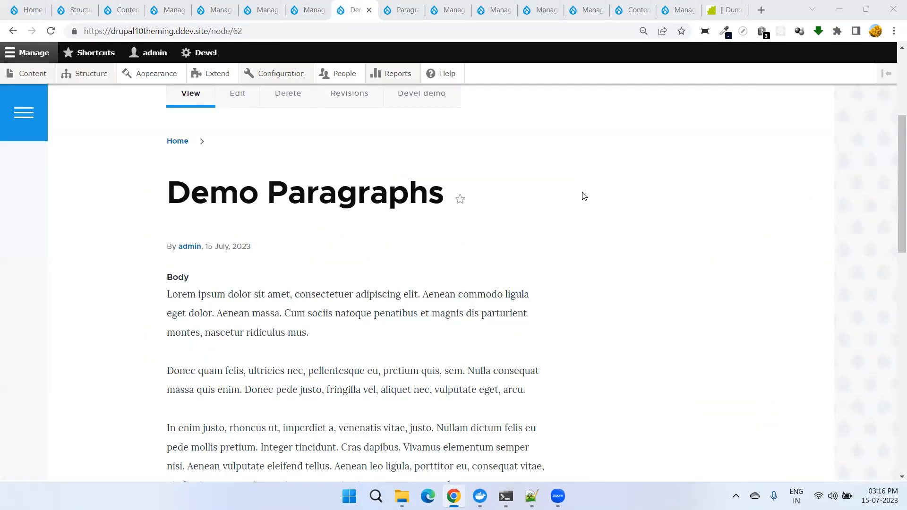
scroll(362, 215, "down", 2)
scroll(363, 215, "up", 1)
left_click_drag(168, 133, 442, 135)
scroll(353, 232, "down", 1)
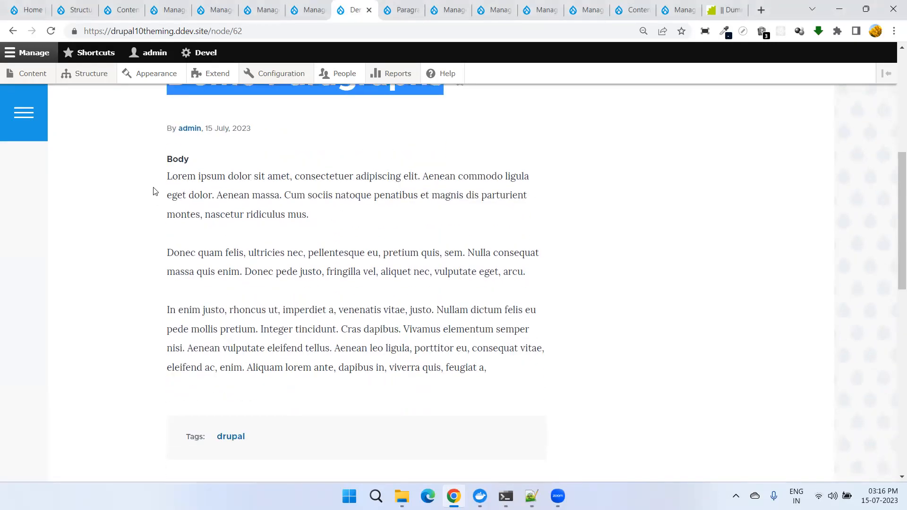
left_click_drag(168, 158, 546, 257)
scroll(325, 259, "down", 1)
scroll(325, 258, "down", 1)
left_click(327, 280)
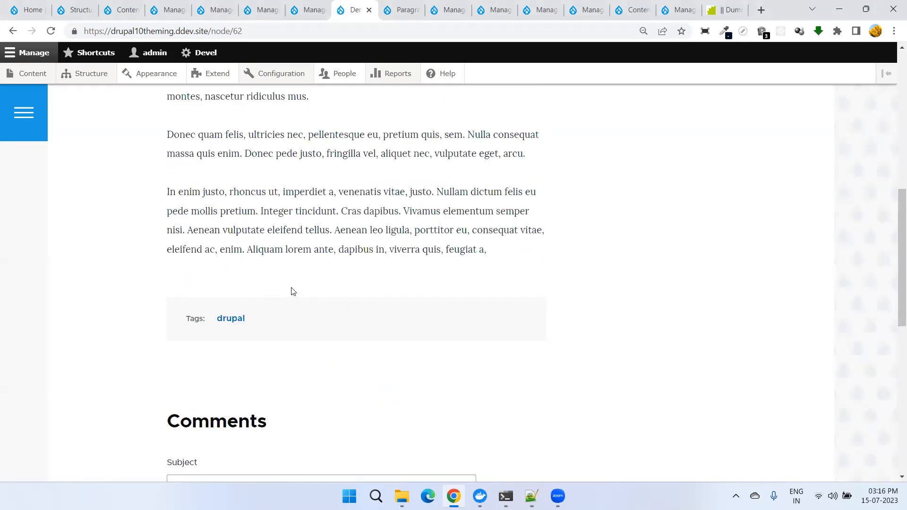